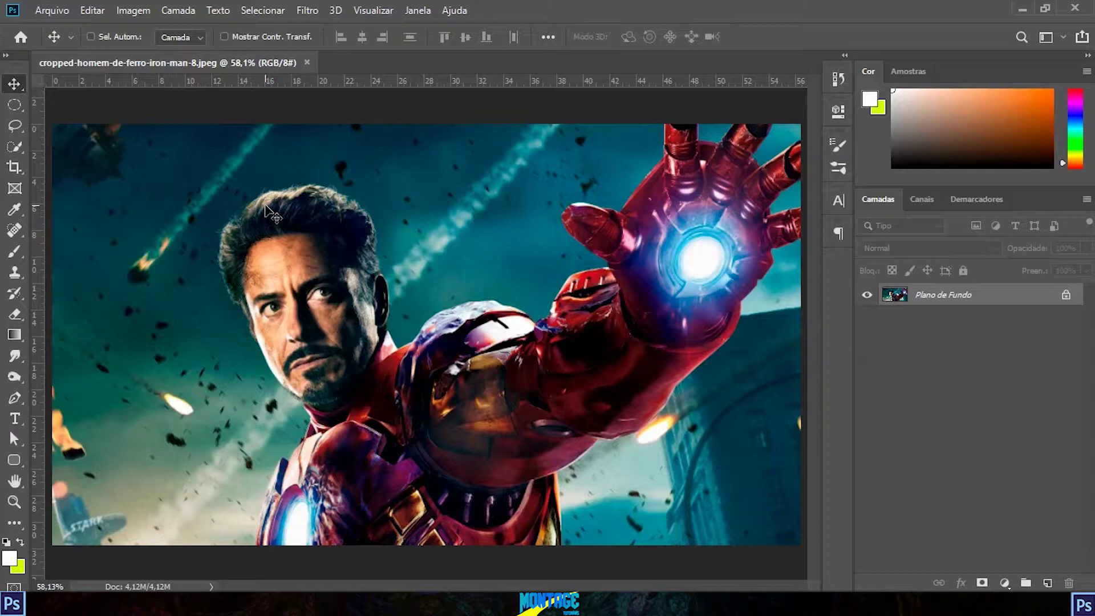
# - Duplicate the photo layer, hide the copy Camada 1, and select Plano de Fundo
pyautogui.press('ctrl')
pyautogui.hotkey('ctrl', 'j')
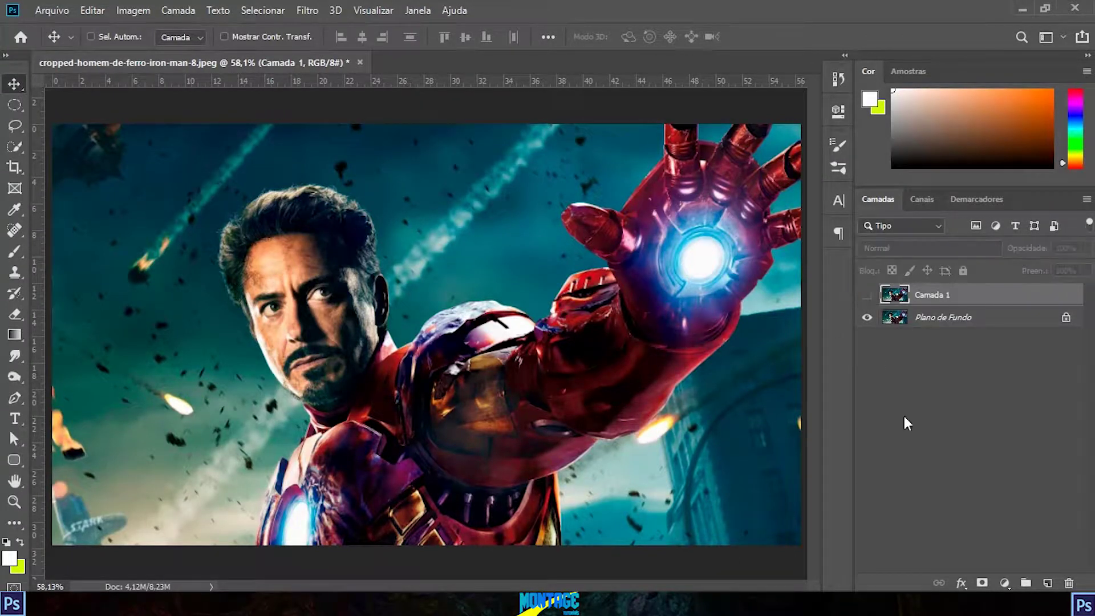
pyautogui.click(941, 313)
pyautogui.click(306, 10)
# - Apply Arestas Posterizadas to the background with adjusted edge thickness and posterization
pyautogui.click(336, 61)
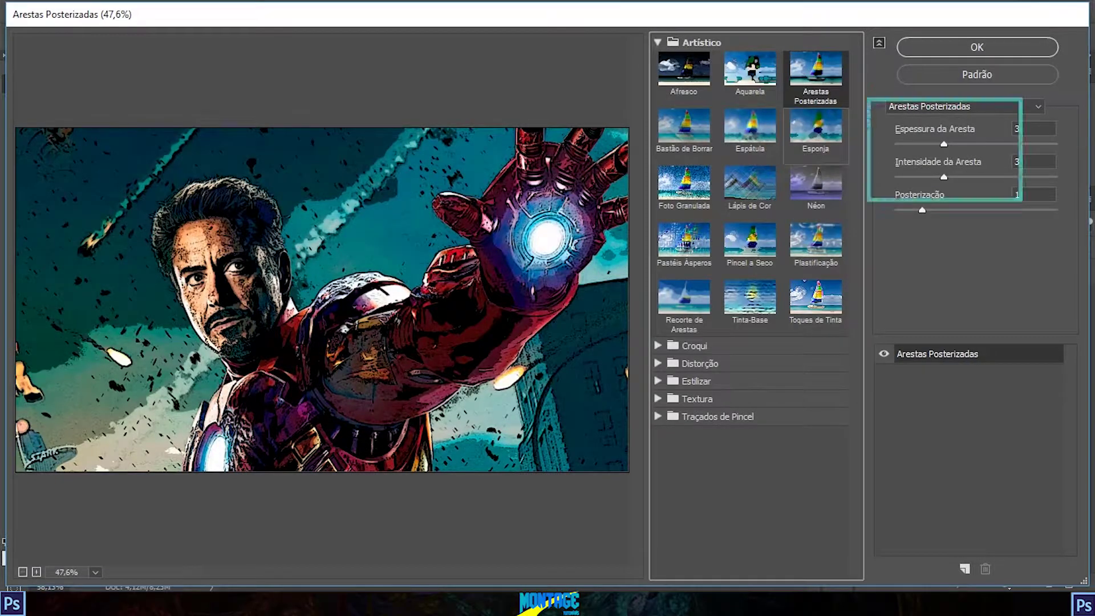
pyautogui.click(942, 144)
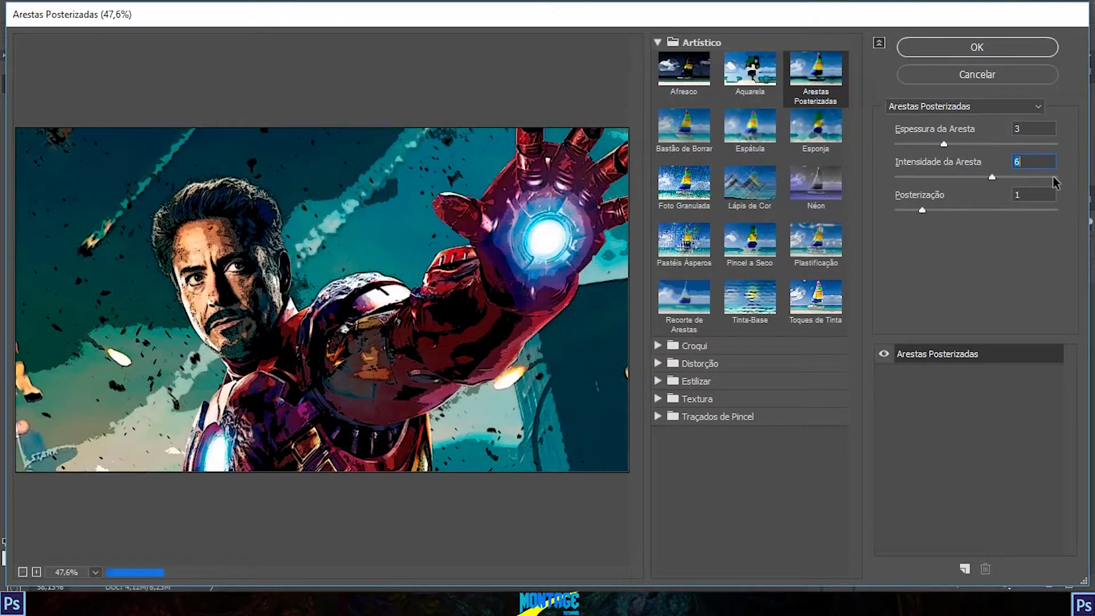
pyautogui.moveTo(923, 209); pyautogui.dragTo(858, 211)
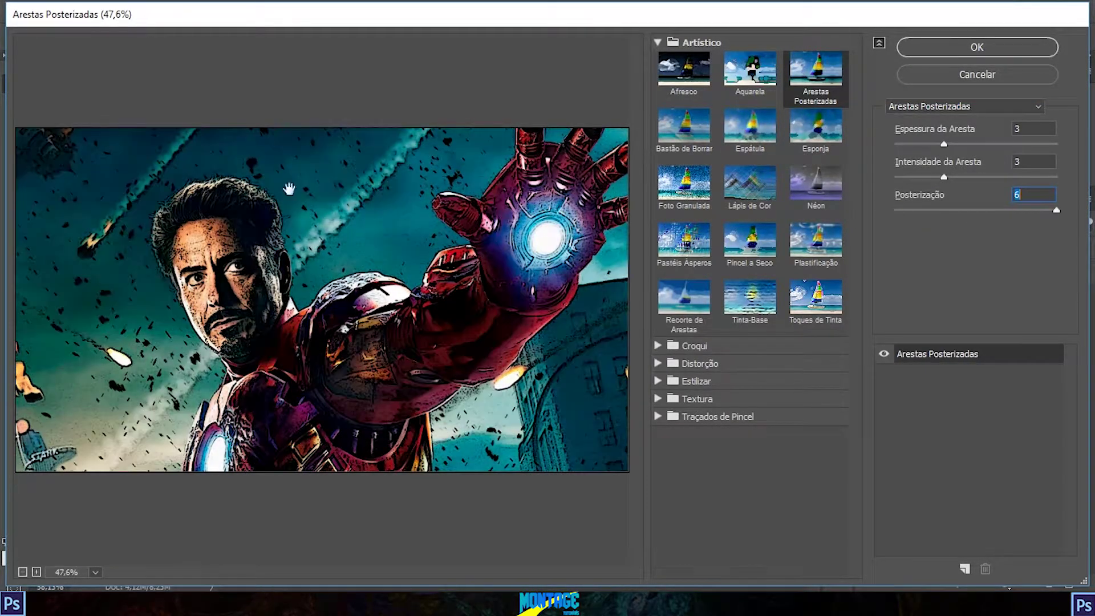
pyautogui.press('Return')
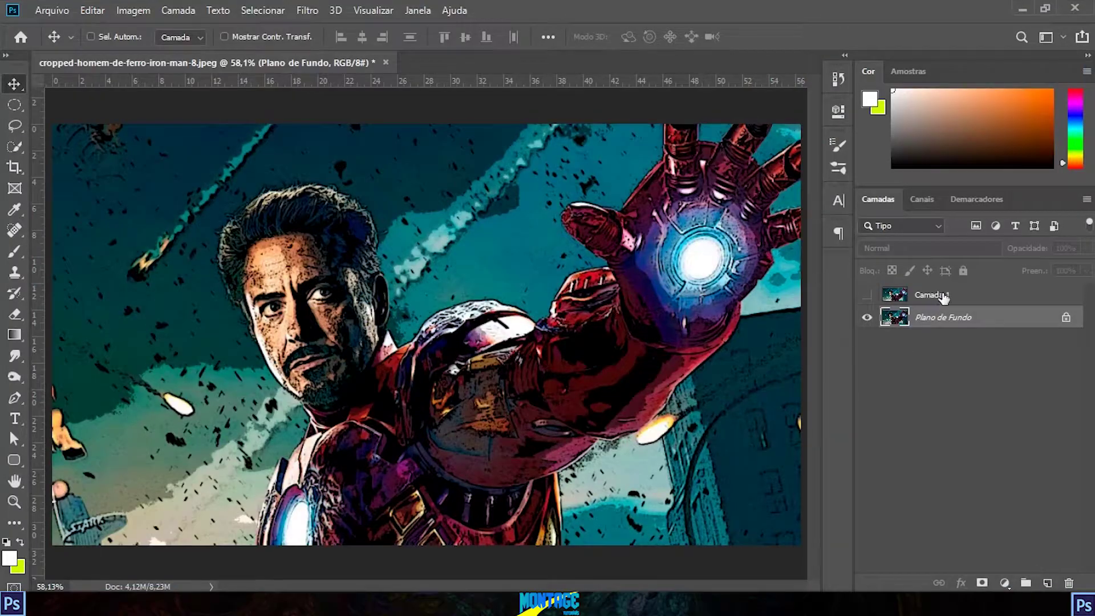
# - Show Camada 1, apply Find Edges to it, and blend it in Escurecer mode
pyautogui.click(867, 294)
pyautogui.click(929, 295)
pyautogui.click(308, 10)
pyautogui.click(633, 274)
pyautogui.click(929, 248)
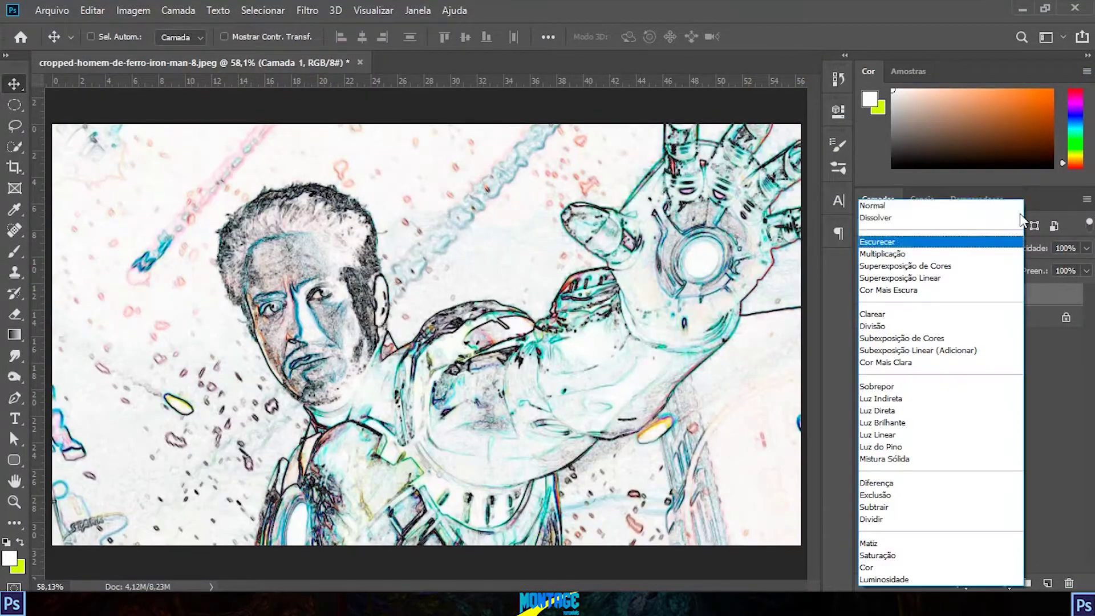
pyautogui.click(890, 237)
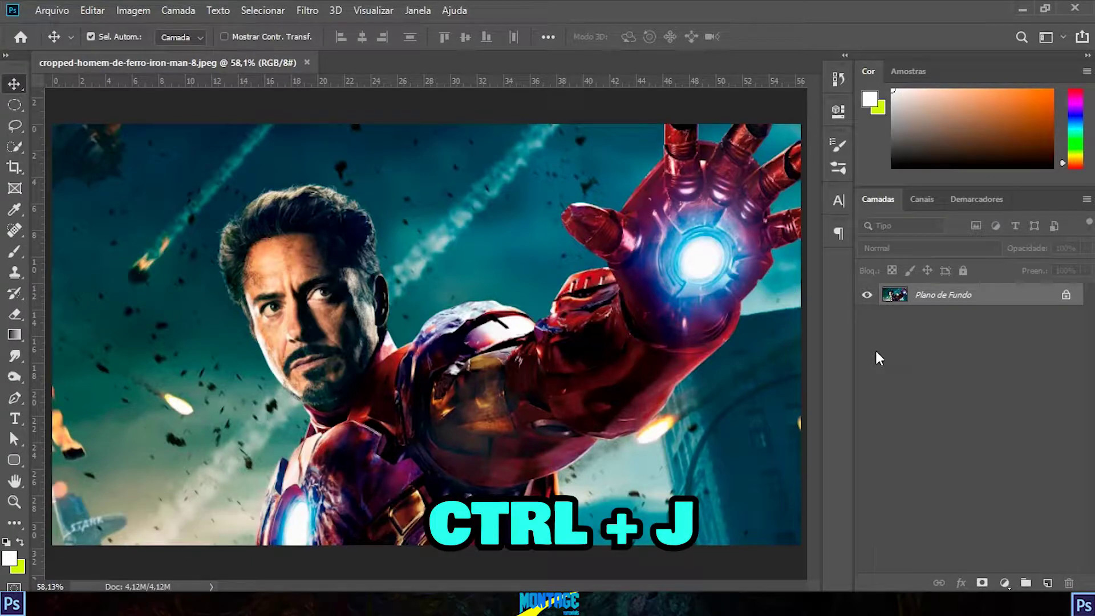
# - Duplicate the photo into a hidden Camada 1 and select Plano de Fundo
pyautogui.hotkey('ctrl', 'j')
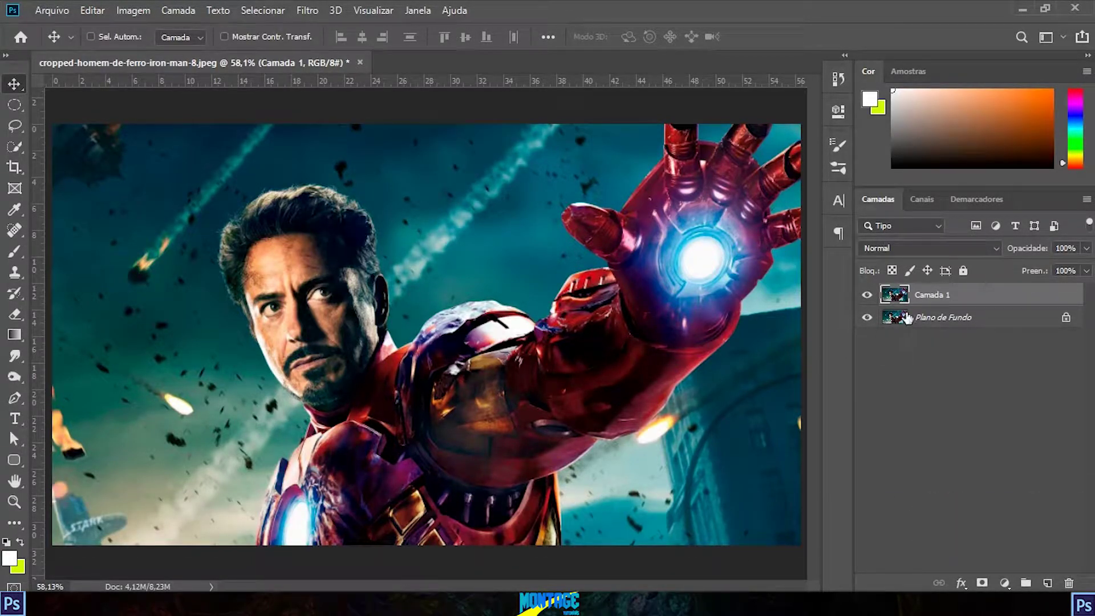
pyautogui.click(90, 36)
pyautogui.click(866, 294)
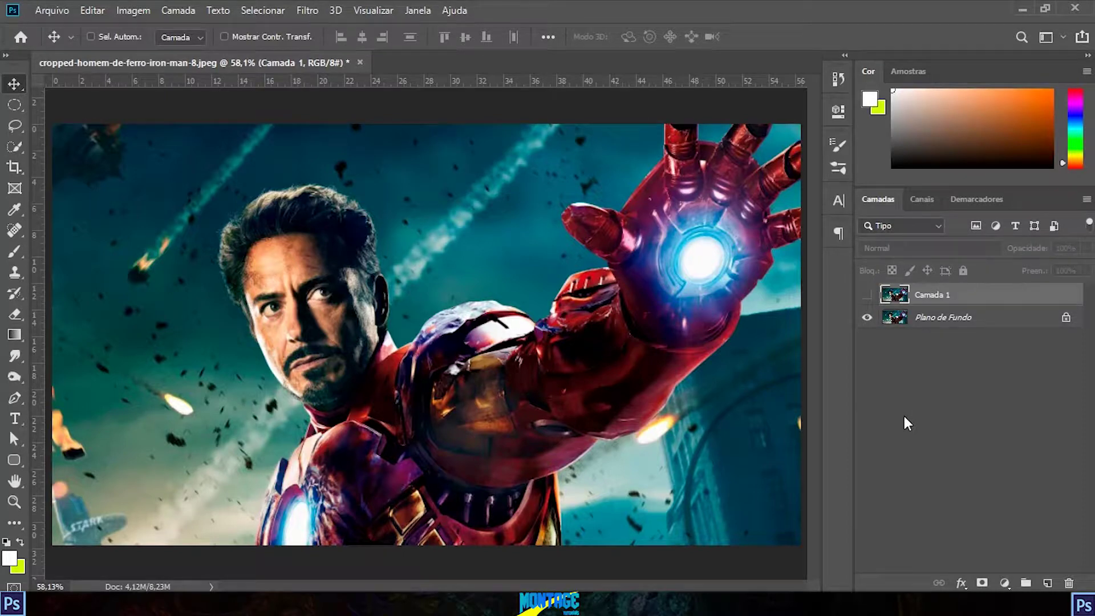
pyautogui.click(940, 322)
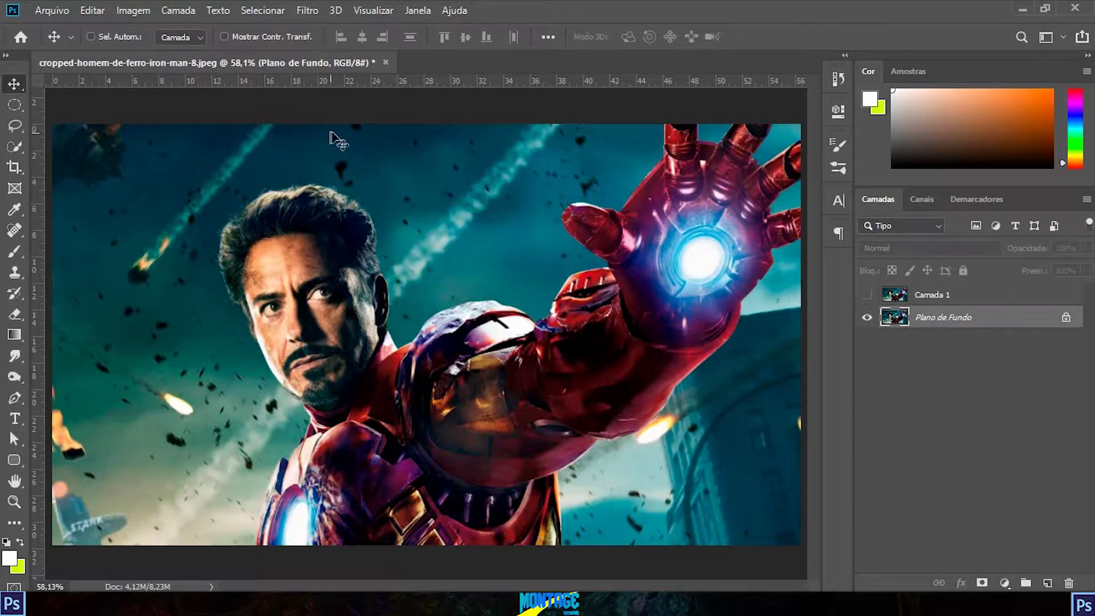
pyautogui.press('ctrl')
pyautogui.click(307, 11)
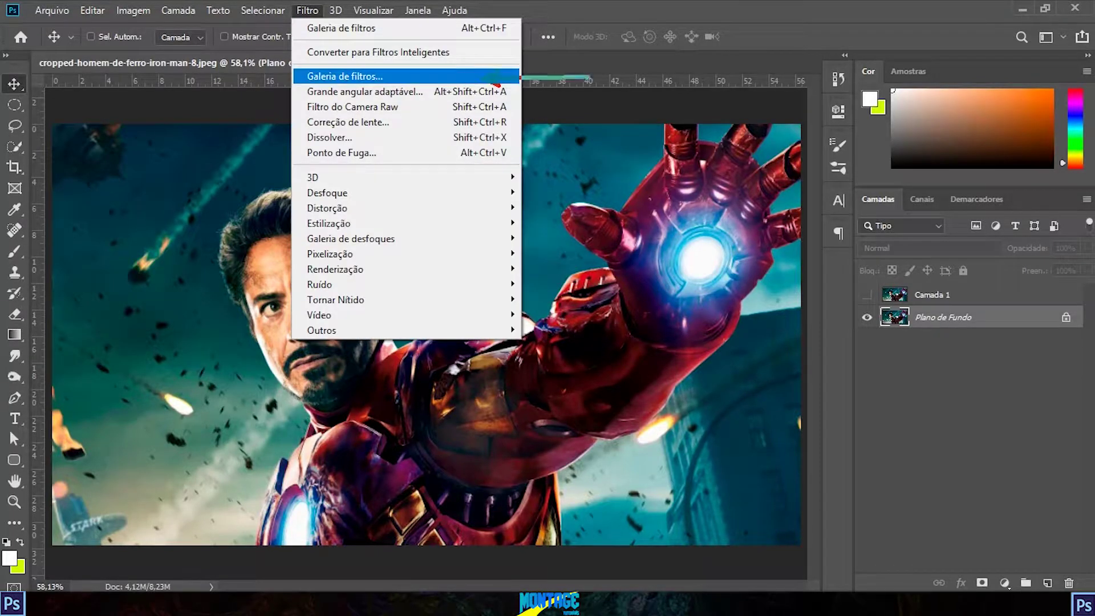
# - Open Galeria de filtros with the preview zoom set to Ajustar à Tela
pyautogui.click(345, 75)
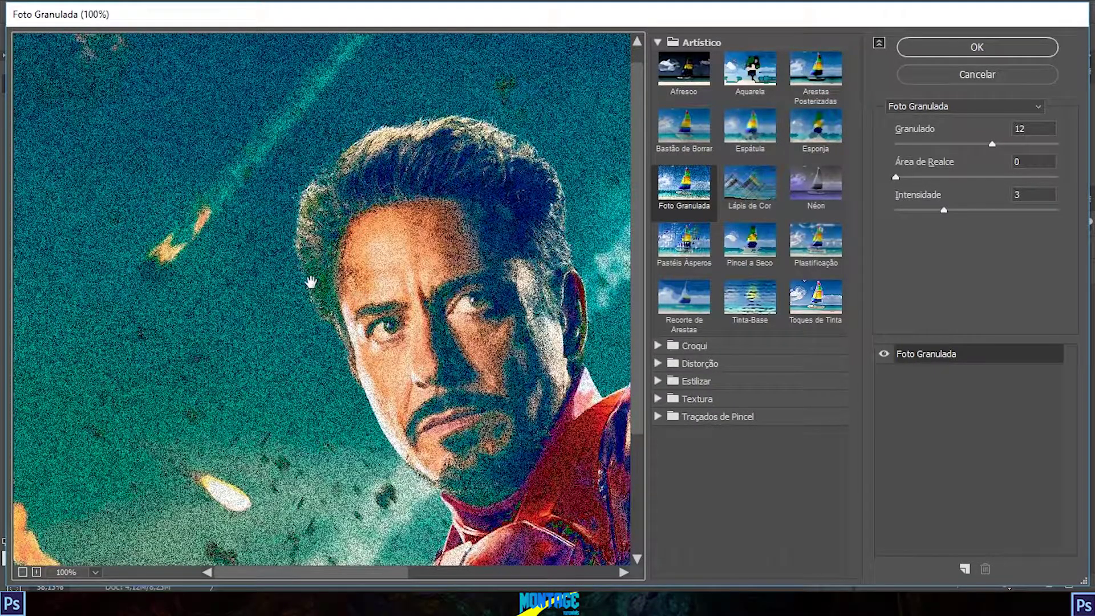
pyautogui.press('alt')
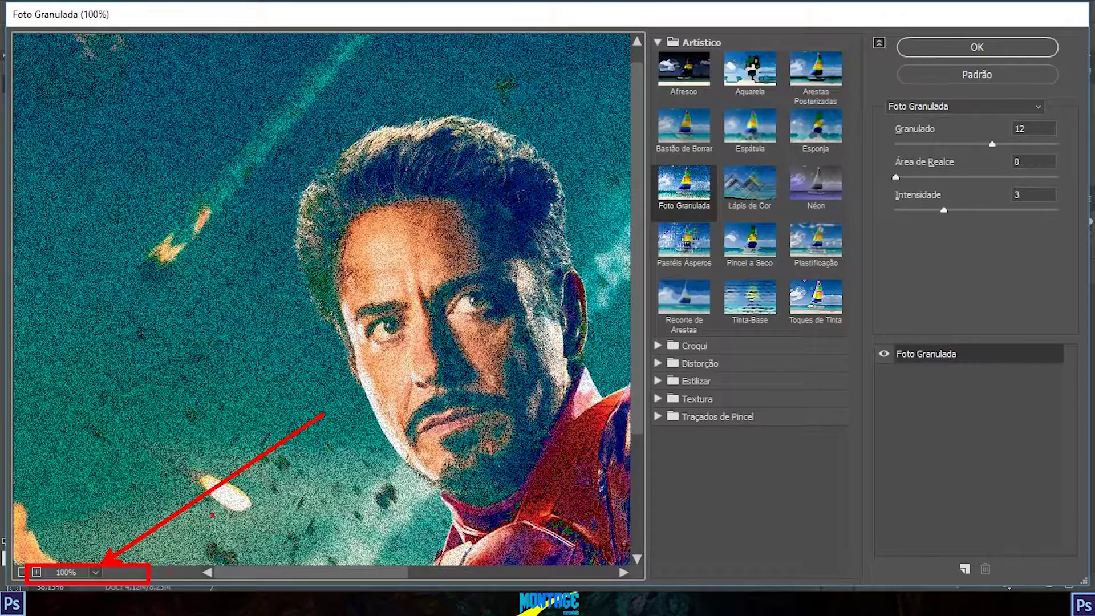
pyautogui.click(96, 573)
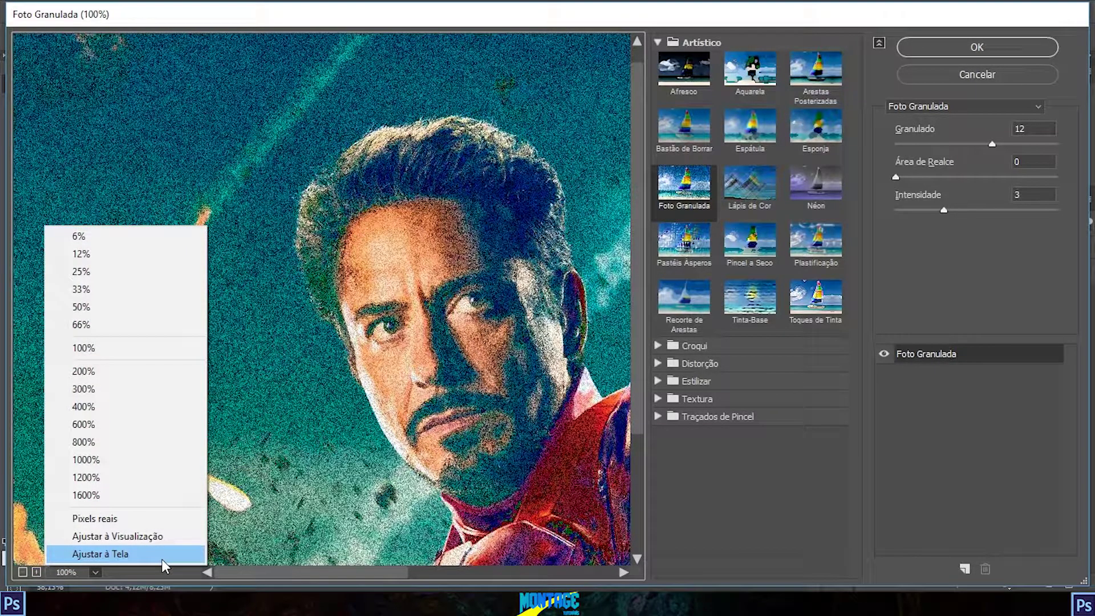
pyautogui.click(142, 554)
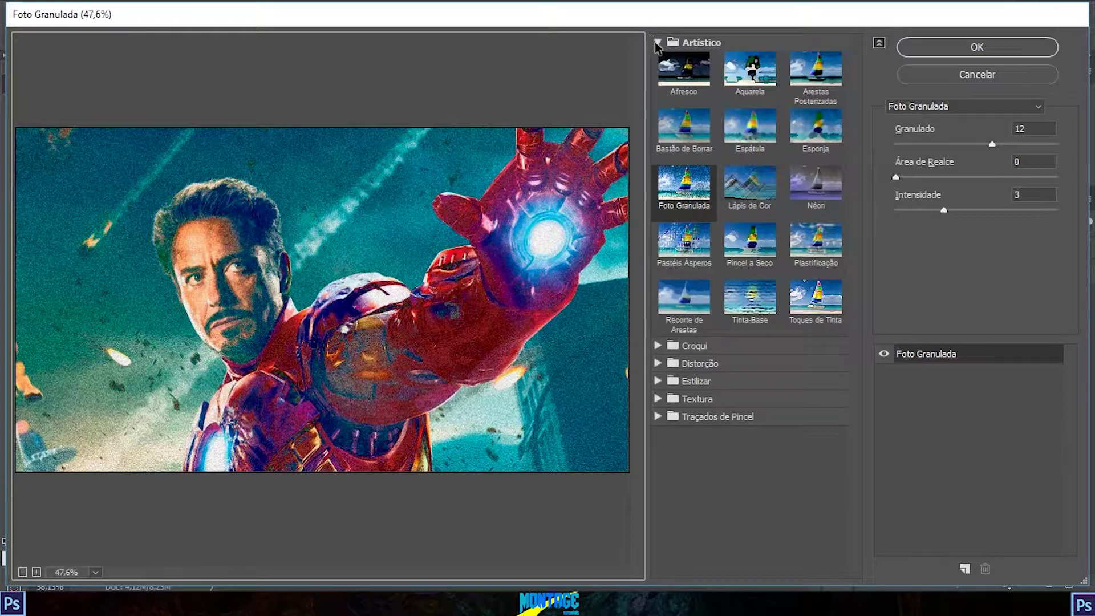
# - Preview Bastão de Borrar, Lápis de Cor, Néon, Esponja and Pastéis Ásperos filters
pyautogui.click(684, 127)
pyautogui.click(685, 183)
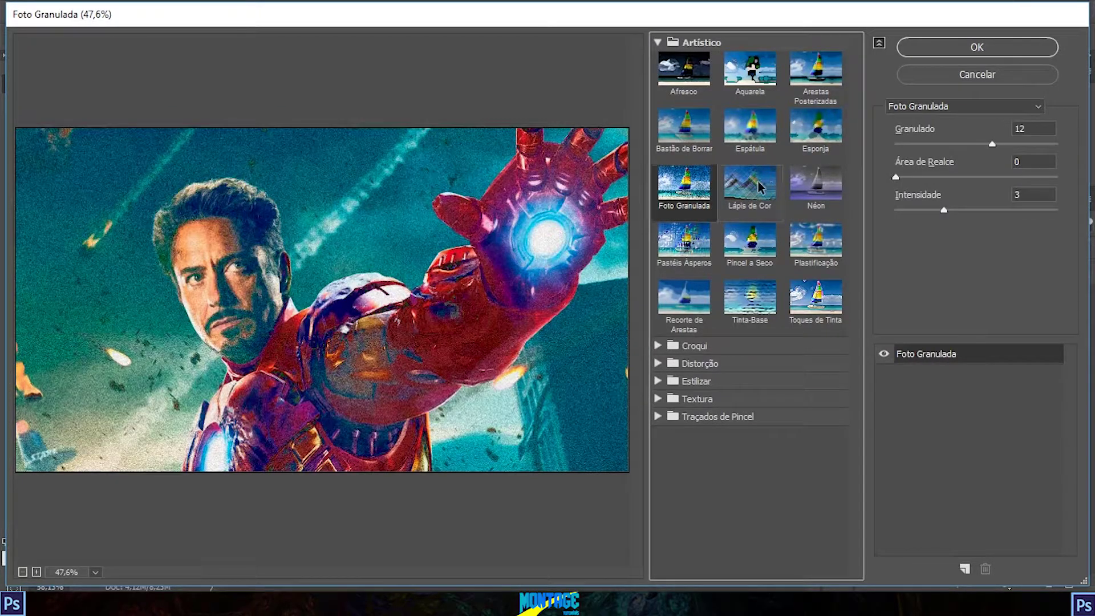
pyautogui.click(760, 187)
pyautogui.click(816, 183)
pyautogui.click(816, 126)
pyautogui.click(684, 185)
pyautogui.click(707, 251)
# - Preview Arestas Brilhantes and Brilho Difuso, then reopen the Artístico group
pyautogui.click(659, 381)
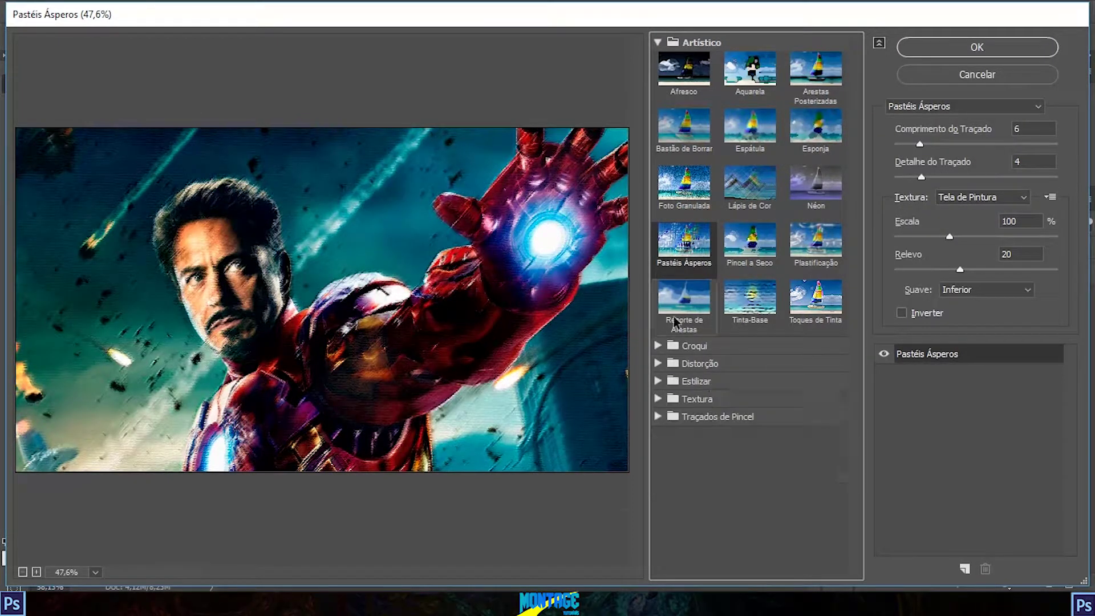
pyautogui.click(659, 42)
pyautogui.click(659, 95)
pyautogui.click(697, 132)
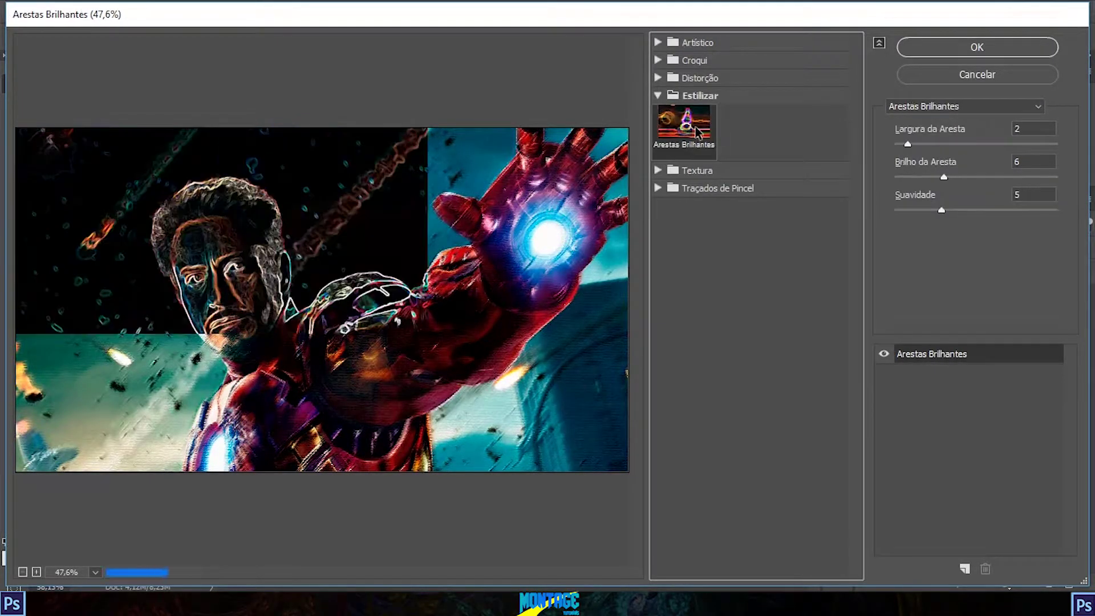
pyautogui.click(658, 96)
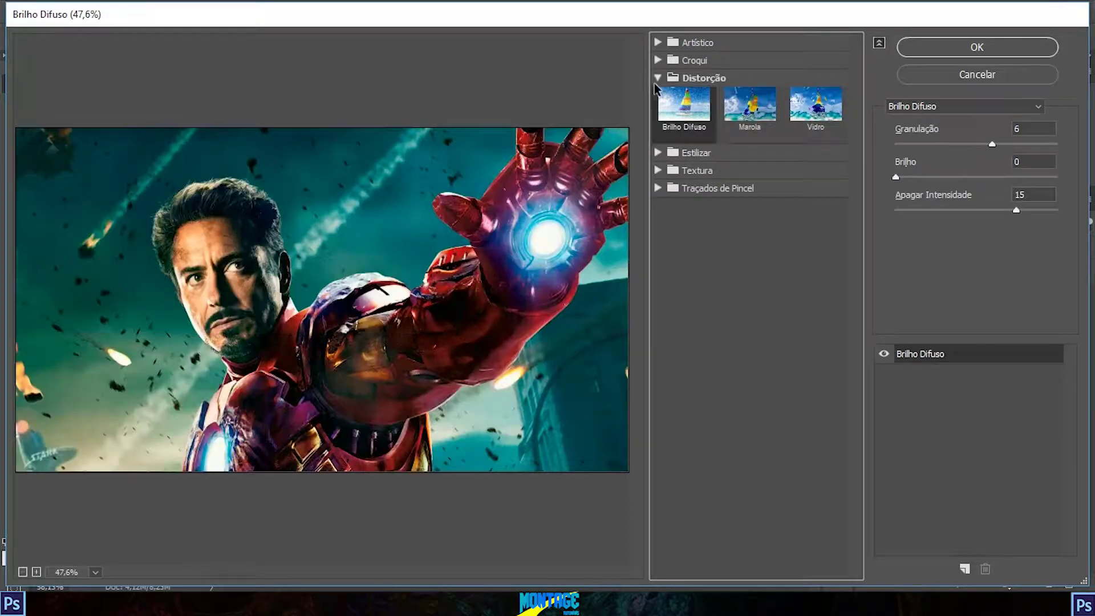
pyautogui.click(657, 78)
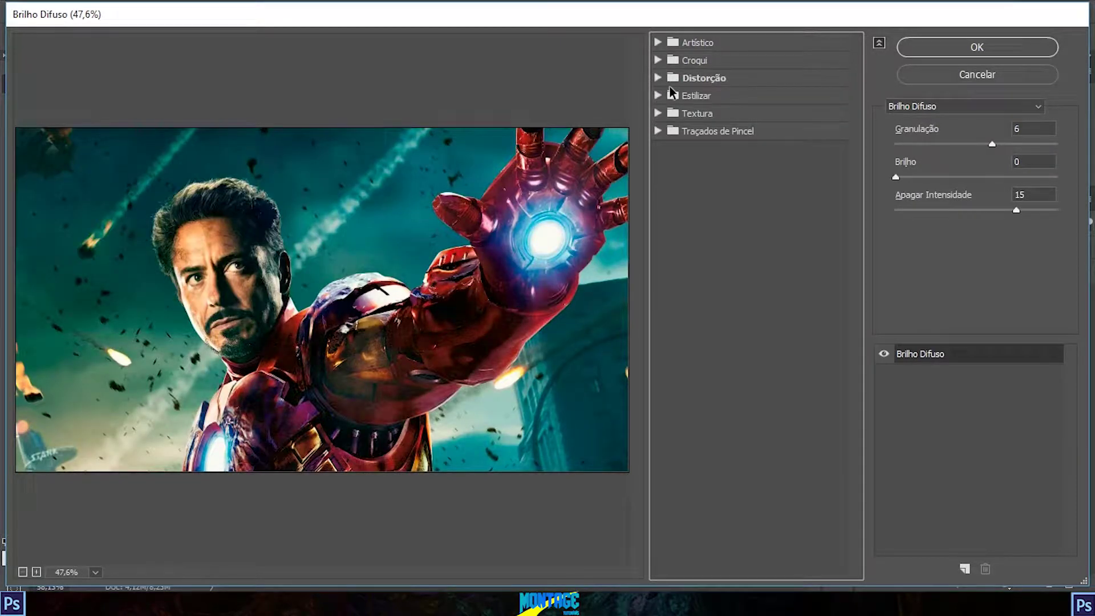
pyautogui.click(659, 43)
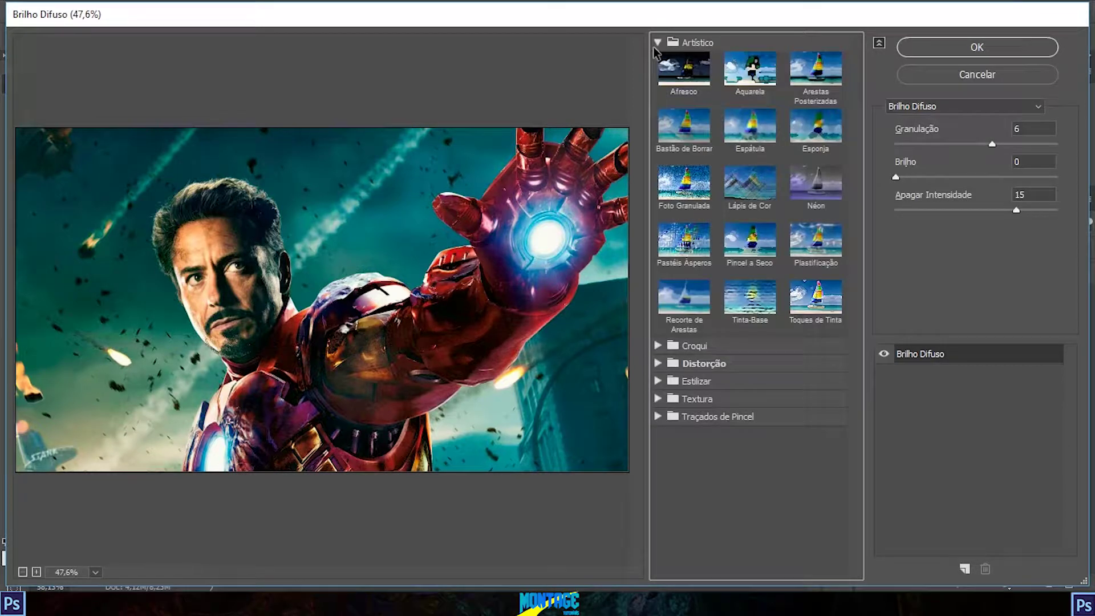
pyautogui.press('alt')
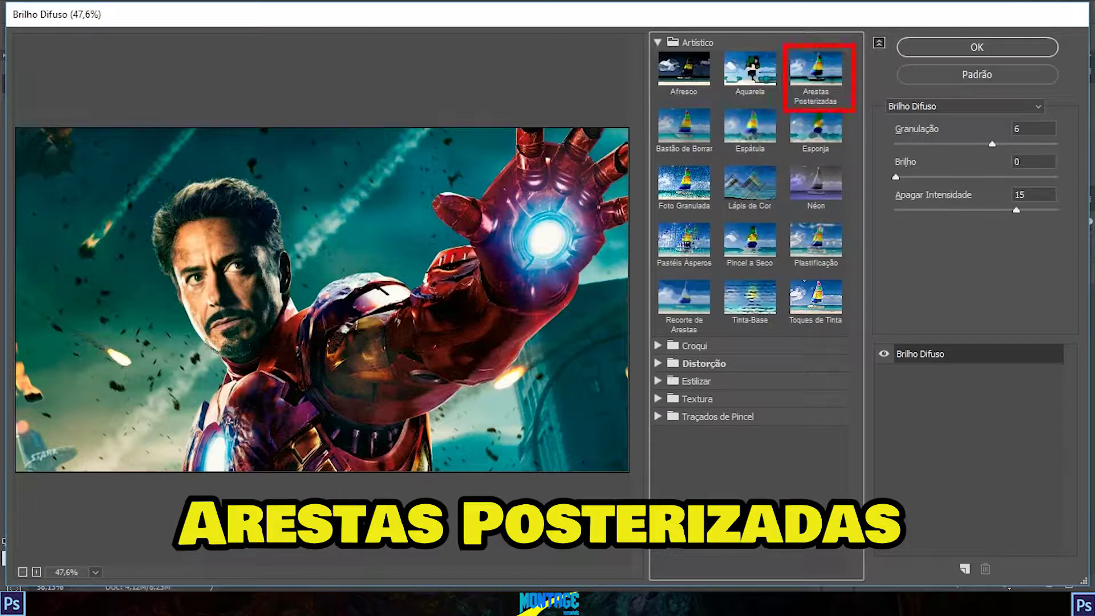
# - Select Arestas Posterizadas and compare Espessura da Aresta values
pyautogui.click(815, 75)
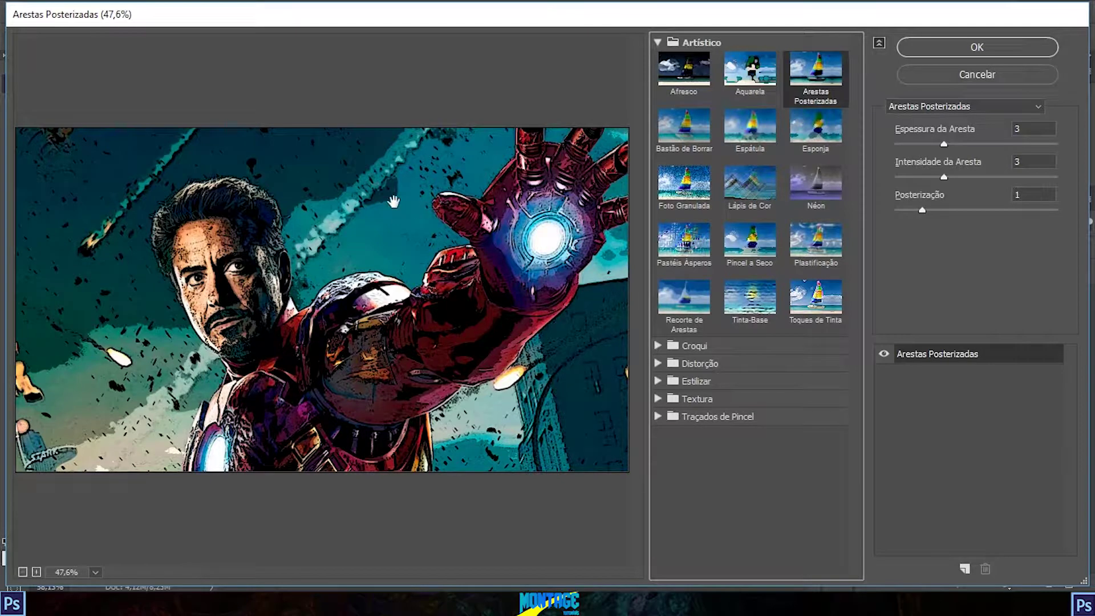
pyautogui.press('alt')
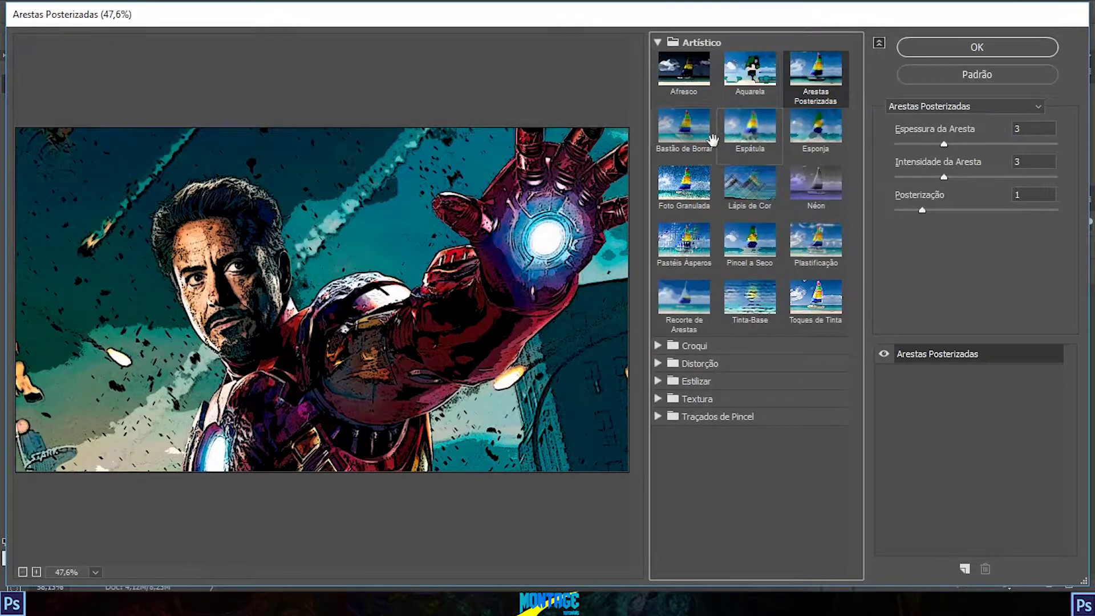
pyautogui.moveTo(869, 98); pyautogui.dragTo(1084, 234)
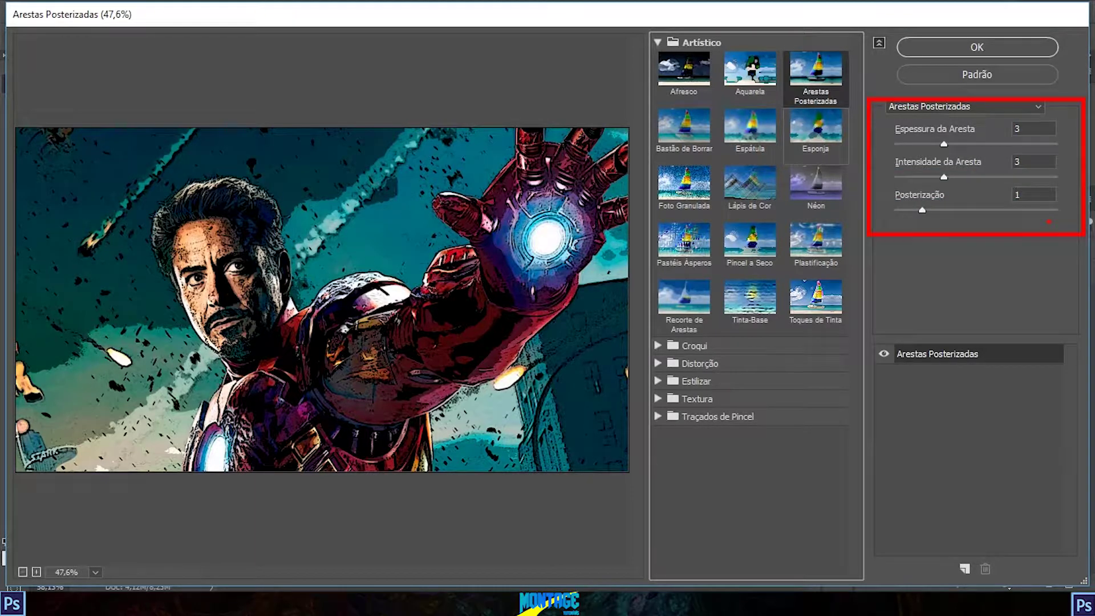
pyautogui.press('Escape')
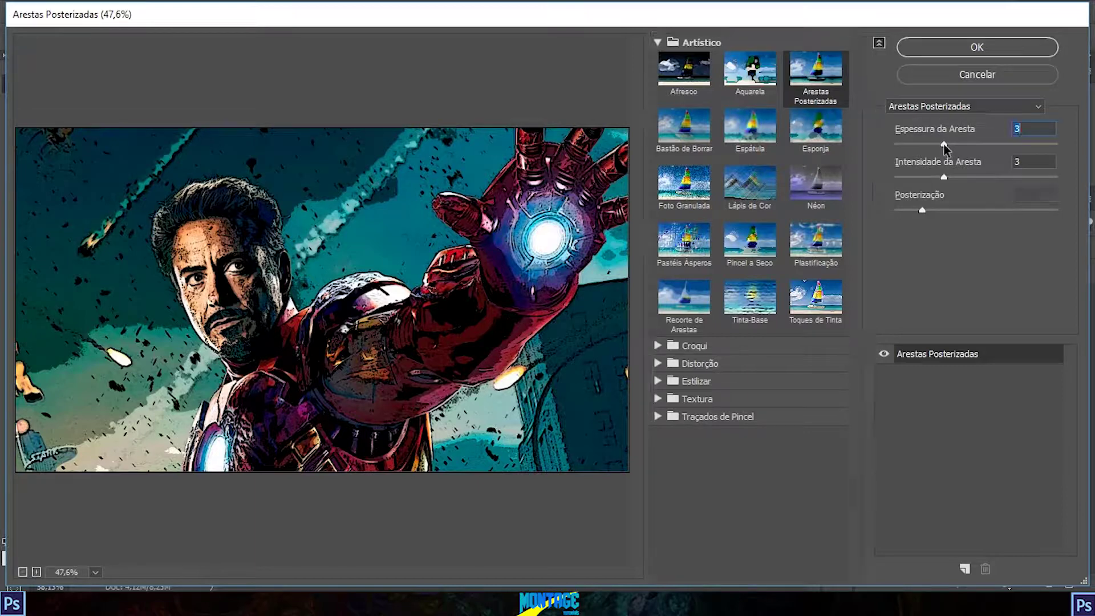
pyautogui.moveTo(944, 144)
pyautogui.mouseDown()
pyautogui.moveTo(1090, 137)
pyautogui.moveTo(866, 101)
pyautogui.moveTo(1075, 116)
pyautogui.moveTo(995, 163)
pyautogui.moveTo(940, 145)
pyautogui.moveTo(875, 147)
pyautogui.mouseUp()
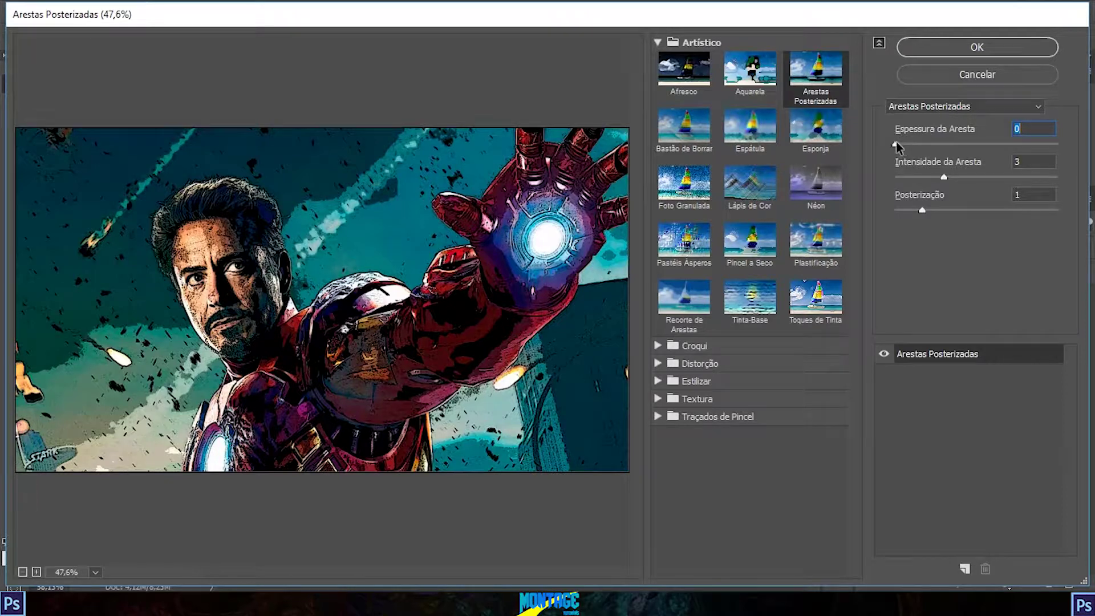
pyautogui.moveTo(895, 143); pyautogui.dragTo(941, 145)
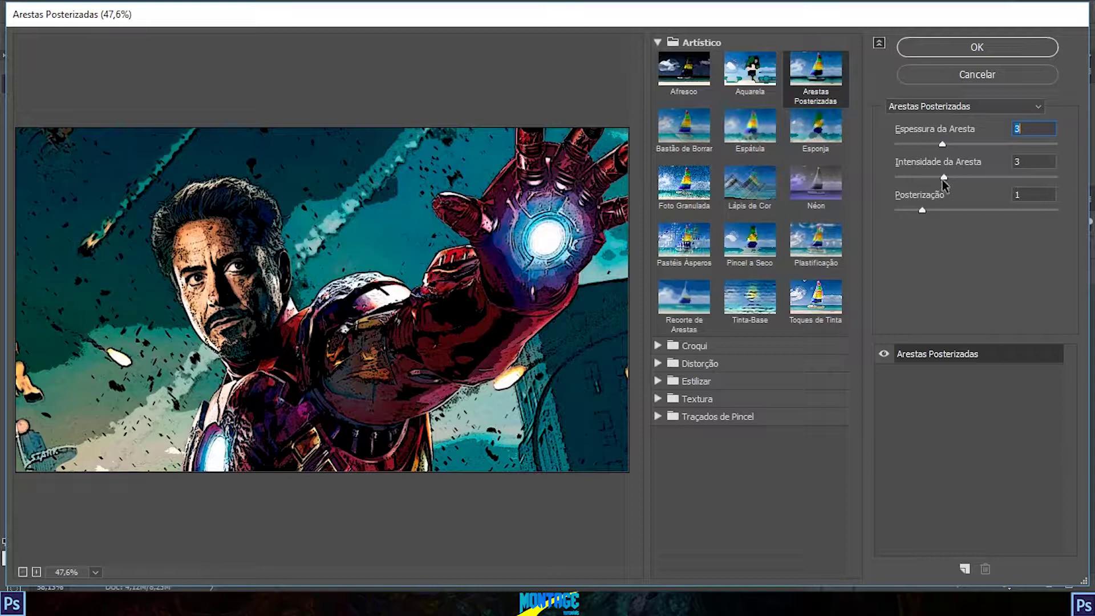
# - Compare Intensidade da Aresta strengths from 0 upward, settling on 3
pyautogui.moveTo(944, 178); pyautogui.dragTo(857, 176)
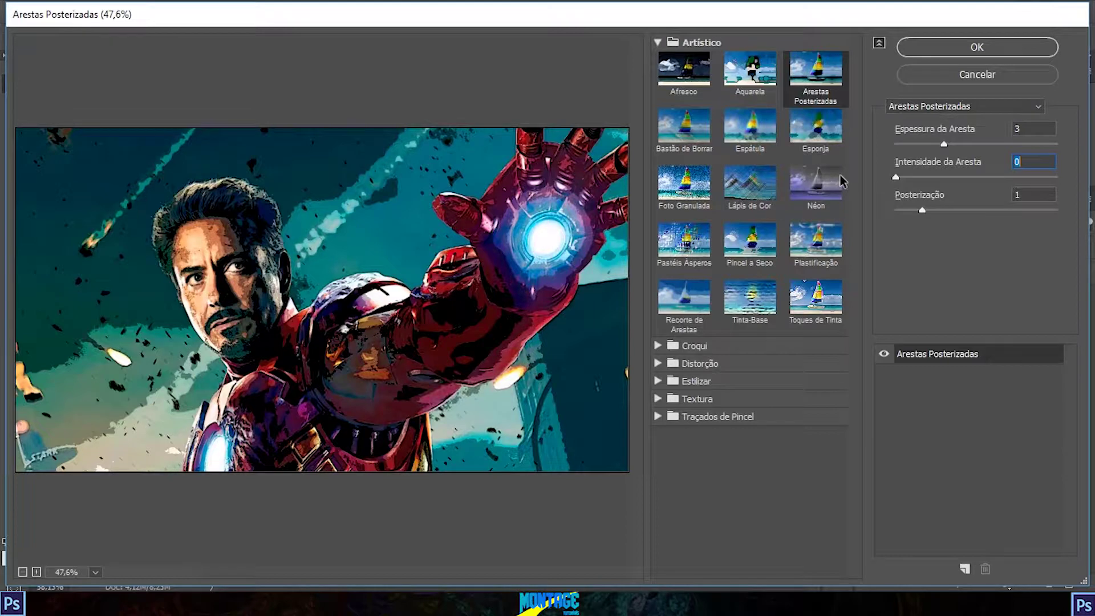
pyautogui.moveTo(894, 178); pyautogui.dragTo(1014, 177)
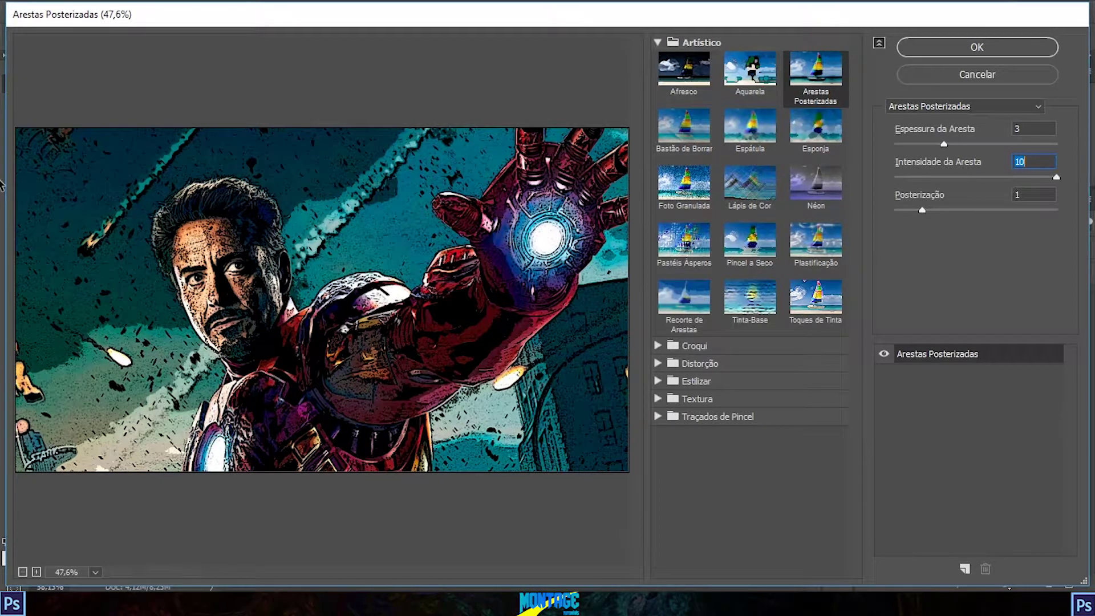
pyautogui.write('3')
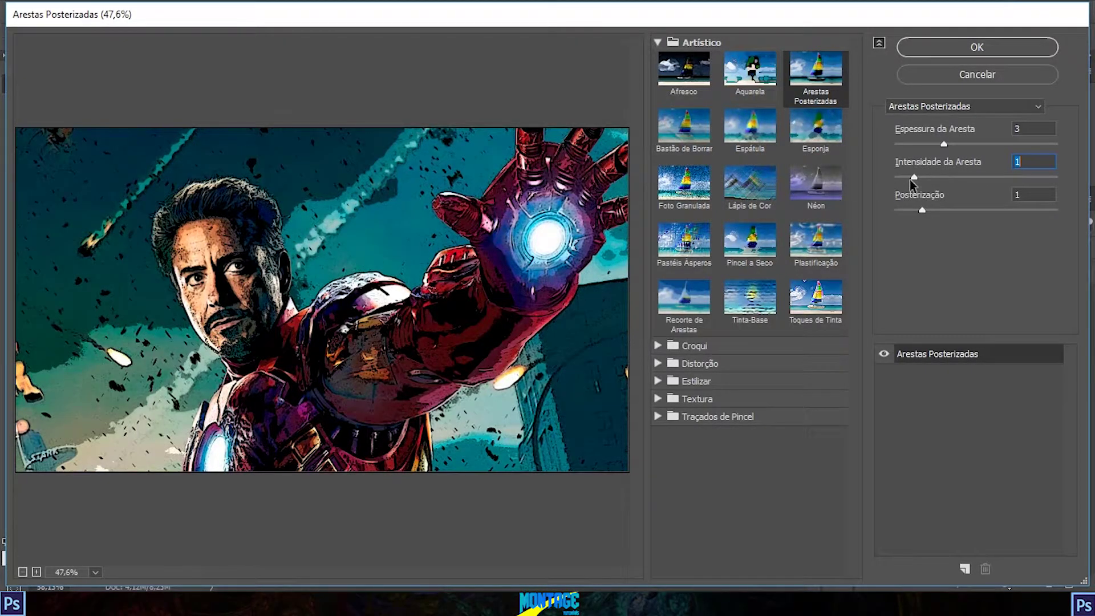
pyautogui.moveTo(944, 178); pyautogui.dragTo(1085, 181)
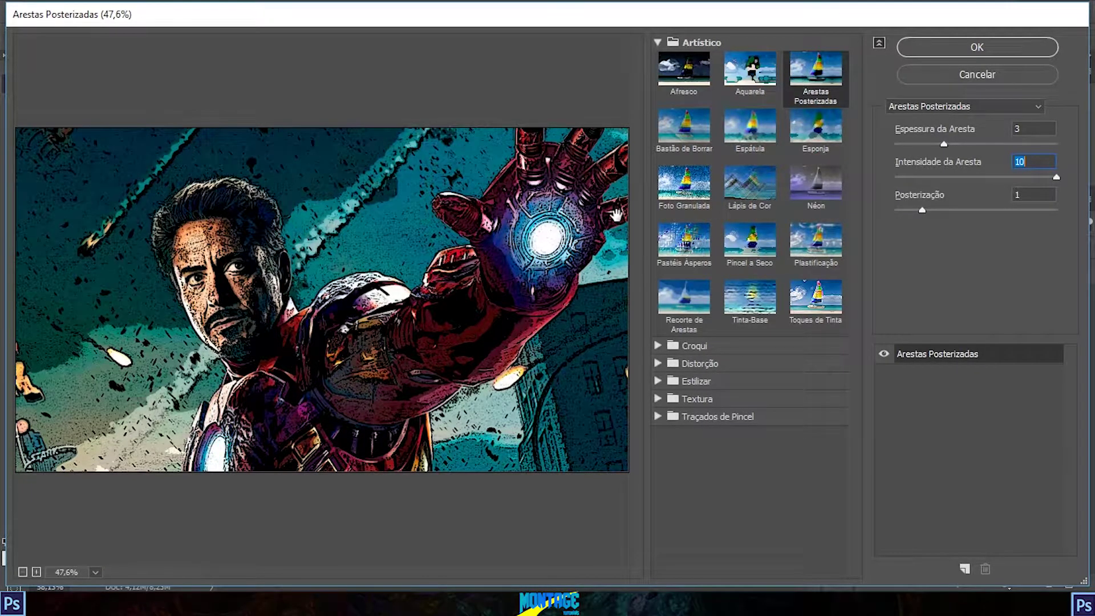
pyautogui.moveTo(1056, 177); pyautogui.dragTo(925, 184)
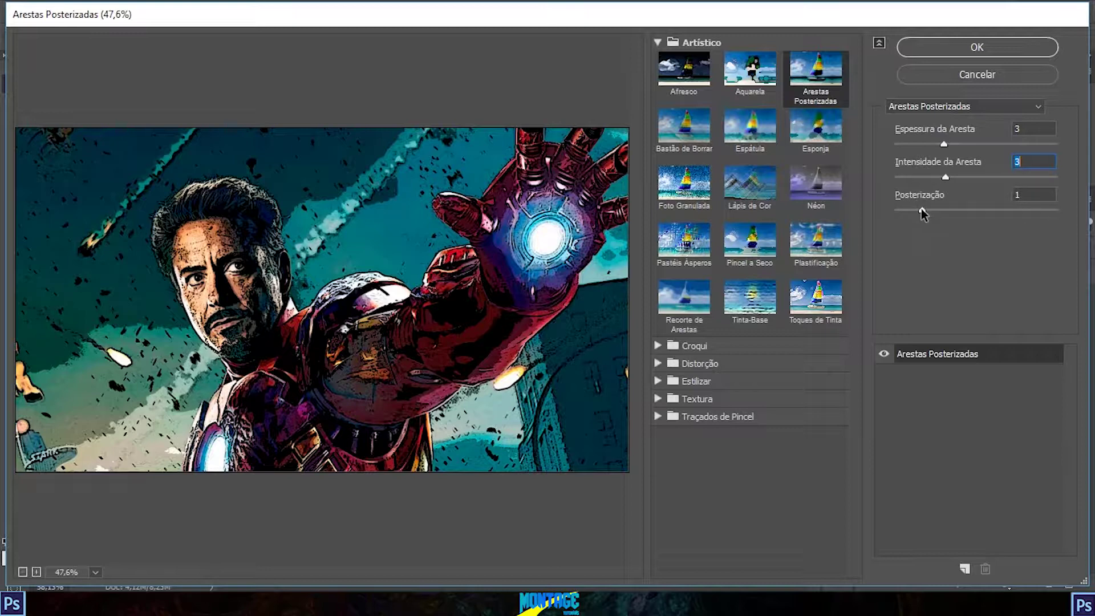
# - Preview Posterização levels between 0 and 6, leaving it at 1
pyautogui.moveTo(922, 211); pyautogui.dragTo(876, 211)
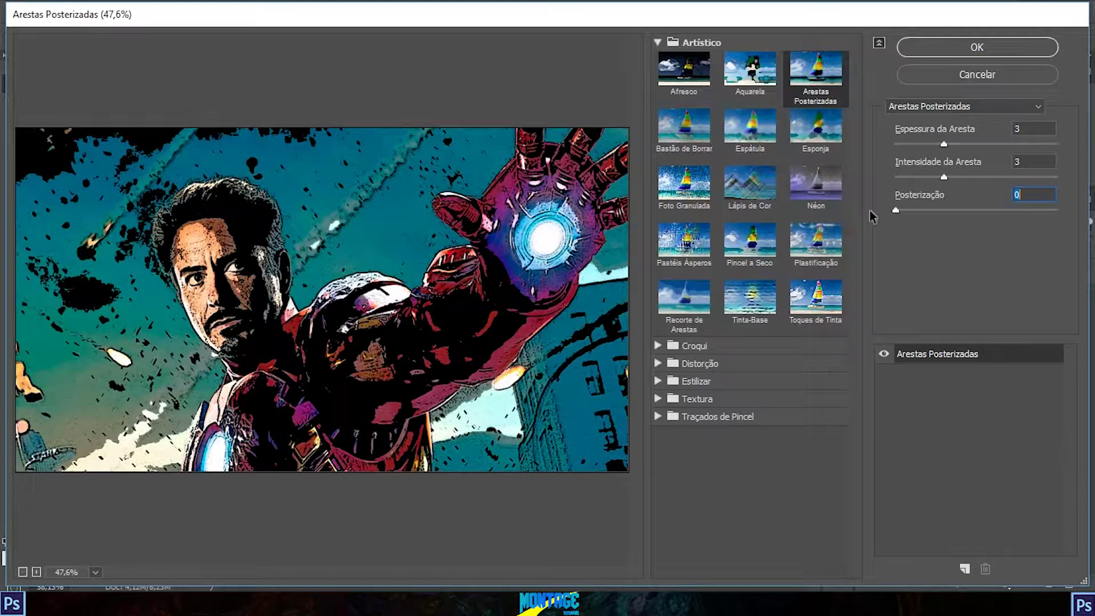
pyautogui.moveTo(895, 210); pyautogui.dragTo(1071, 212)
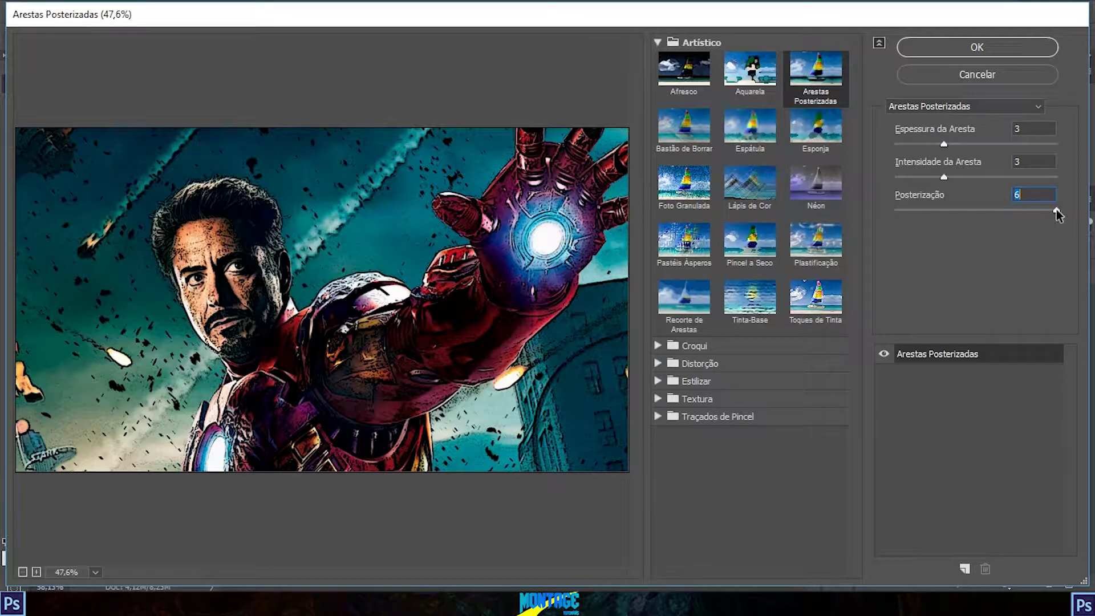
pyautogui.moveTo(1056, 211); pyautogui.dragTo(764, 208)
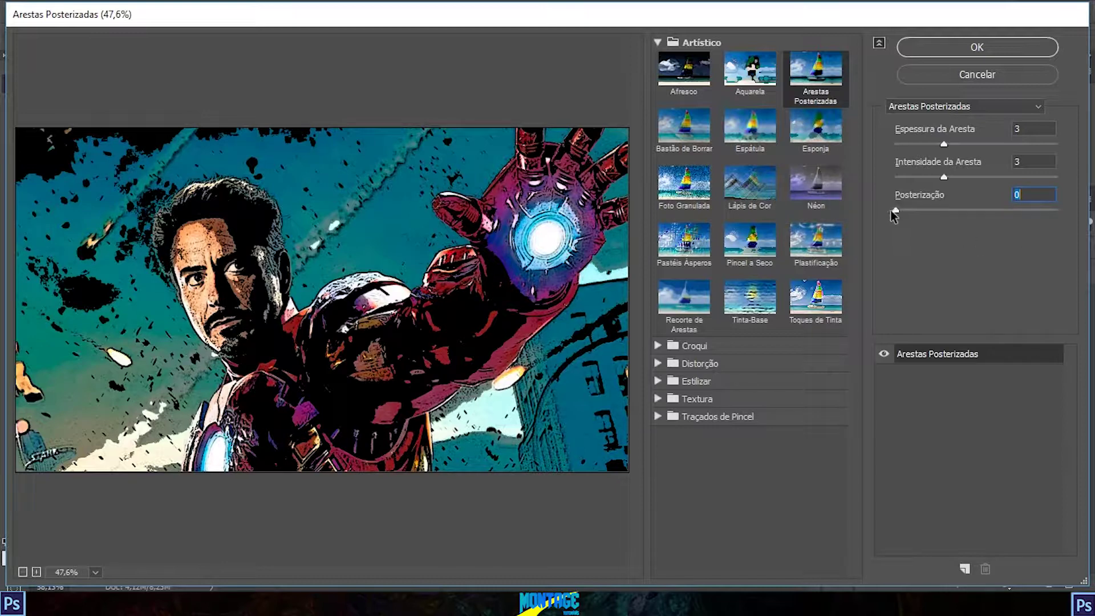
pyautogui.moveTo(895, 211)
pyautogui.mouseDown()
pyautogui.moveTo(1057, 211)
pyautogui.moveTo(918, 212)
pyautogui.mouseUp()
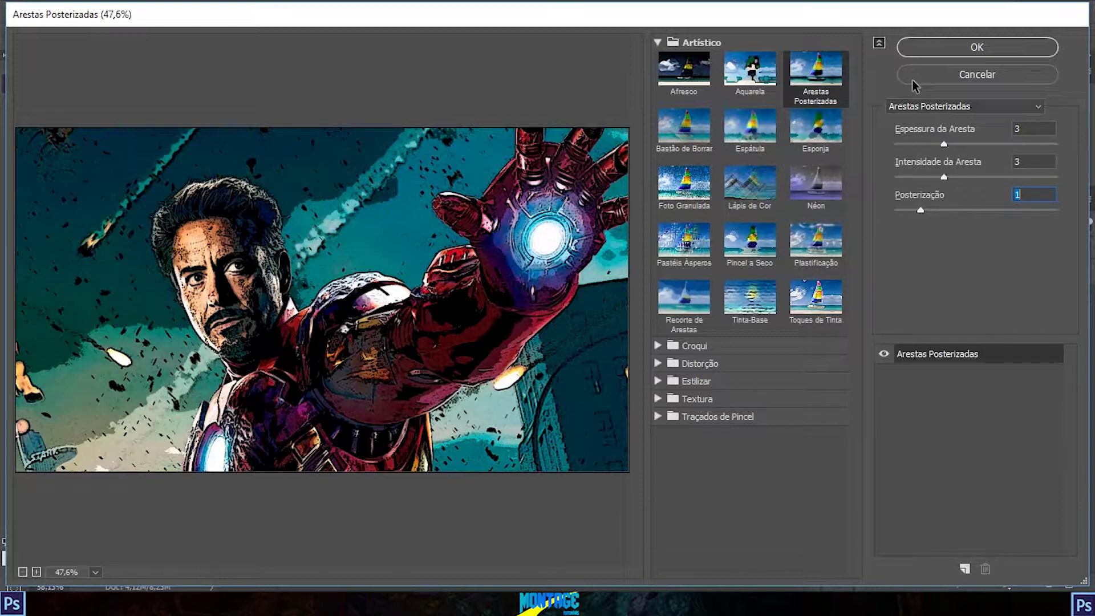
pyautogui.press('alt')
# - Apply Arestas Posterizadas to the background, then select and show Camada 1
pyautogui.click(943, 48)
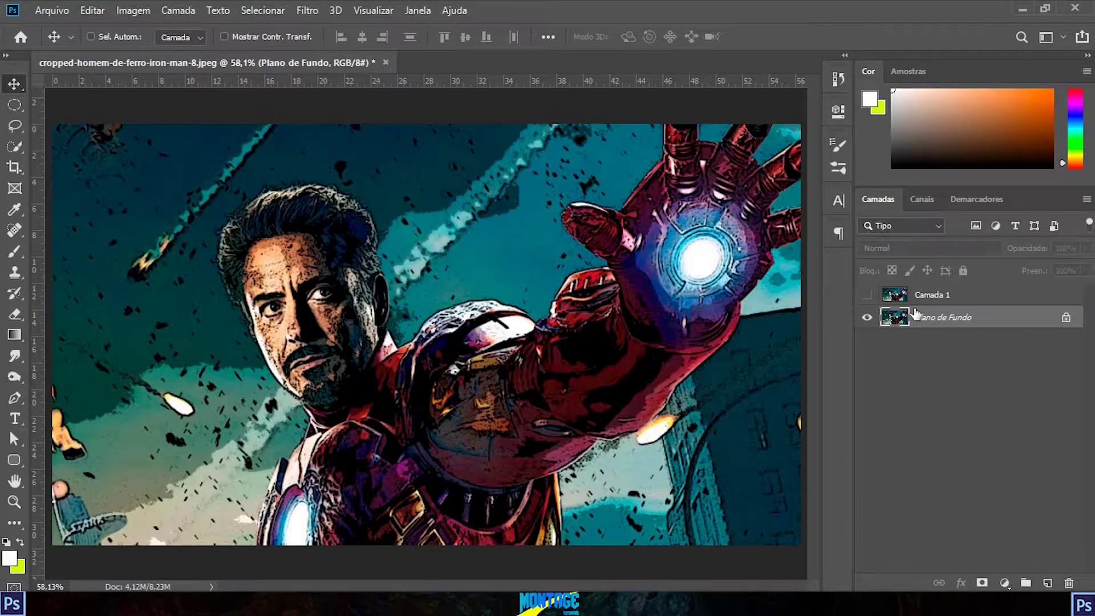
pyautogui.click(943, 294)
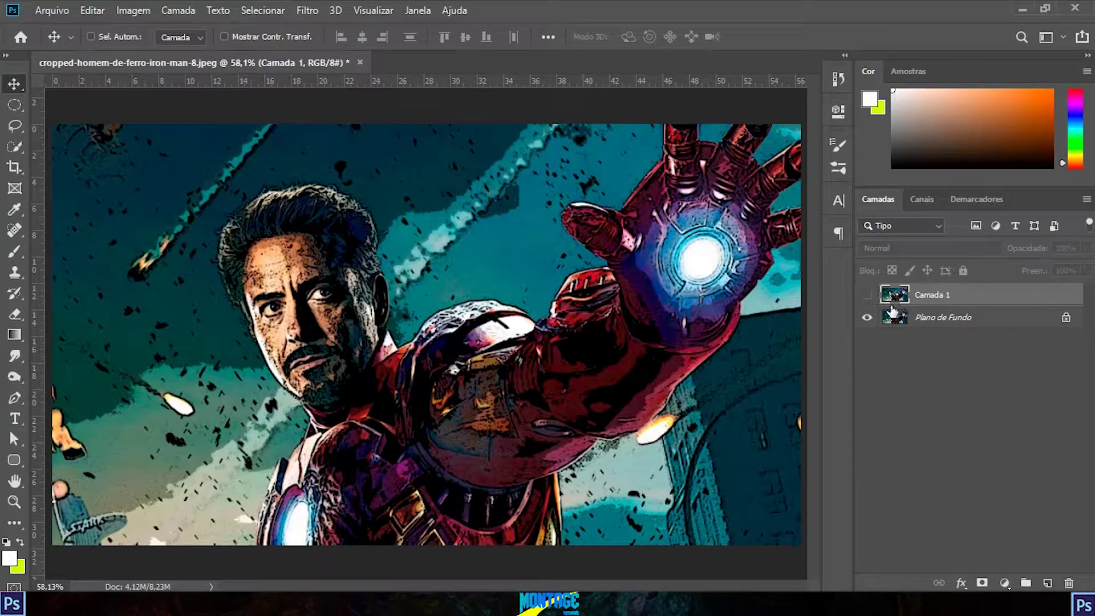
pyautogui.click(867, 297)
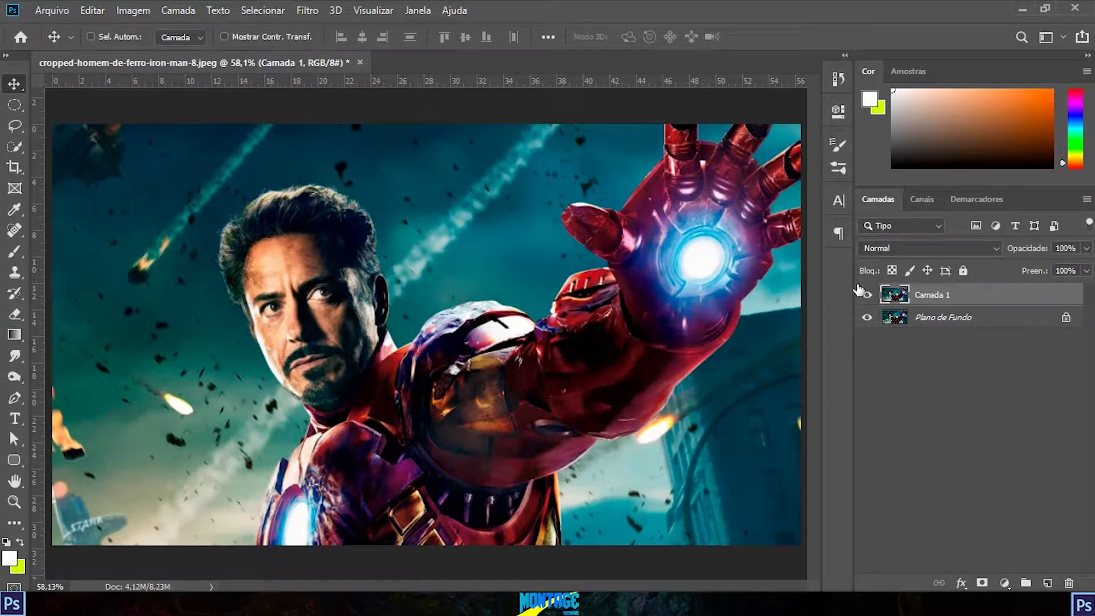
pyautogui.click(867, 295)
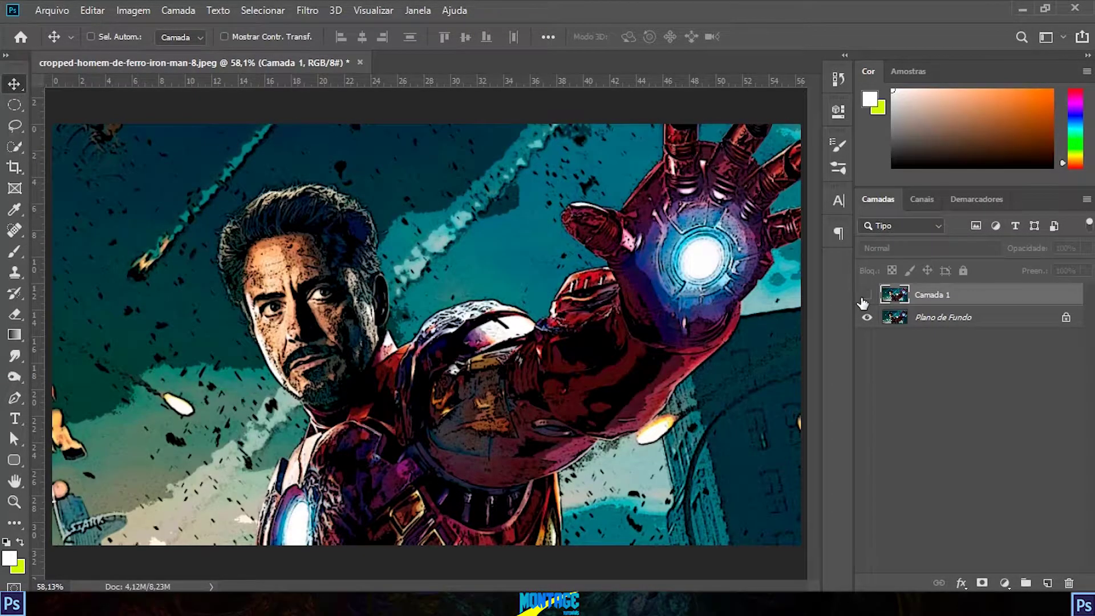
pyautogui.click(867, 296)
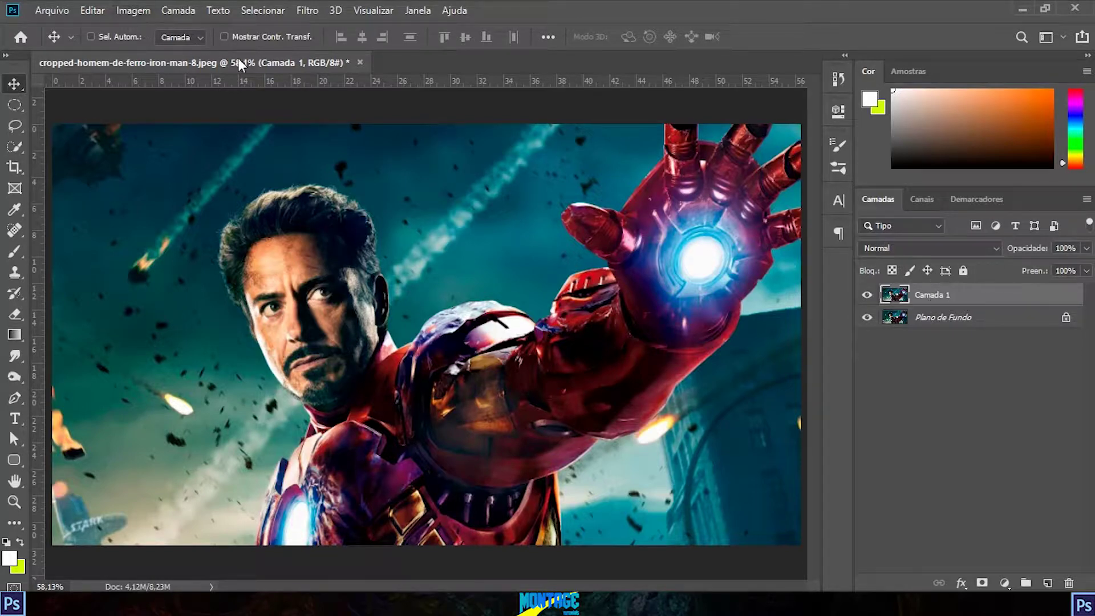
# - Run Filtro > Estilização > Indicação de Arestas on Camada 1
pyautogui.click(307, 11)
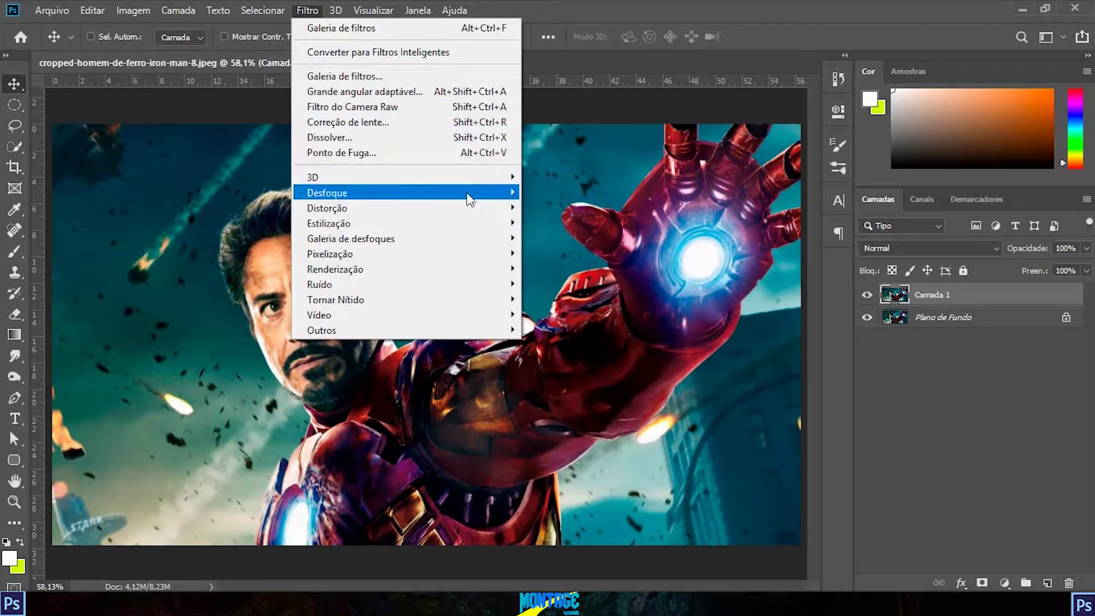
pyautogui.moveTo(367, 223)
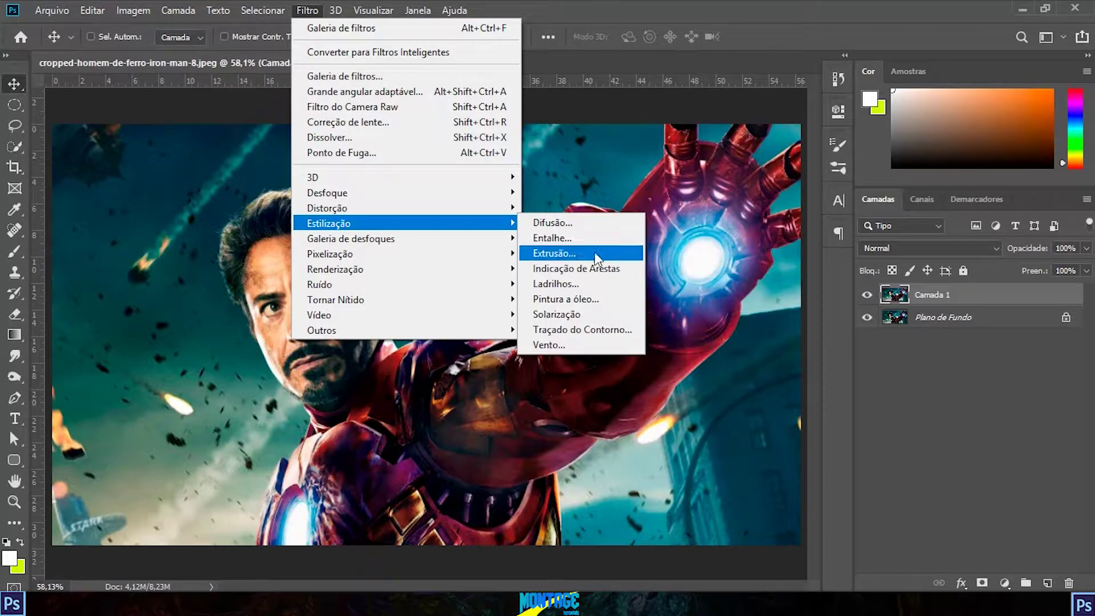
pyautogui.click(632, 270)
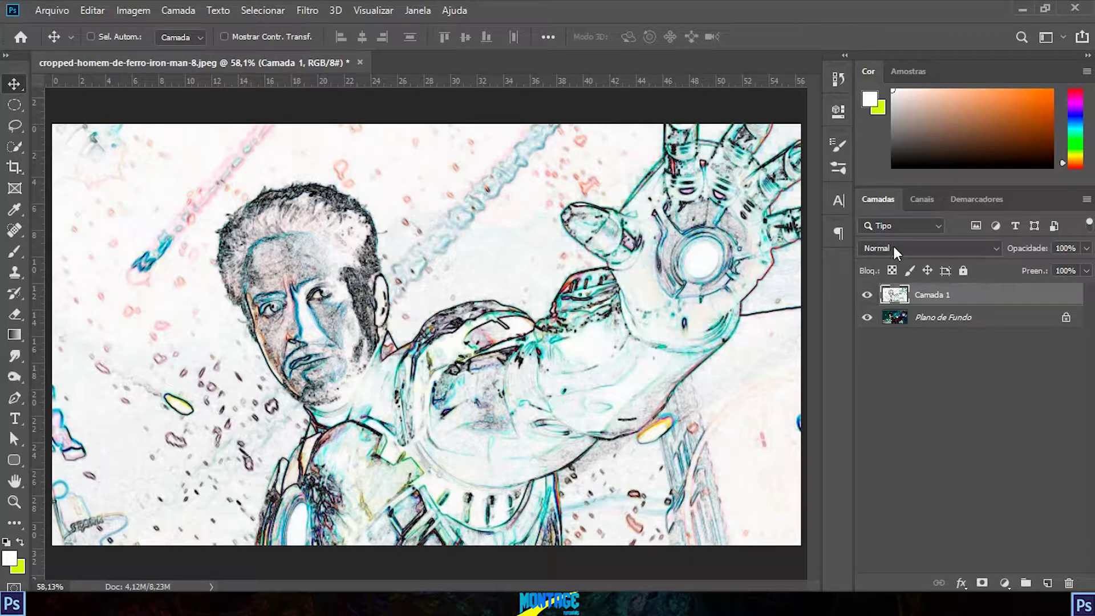
pyautogui.press('ctrl')
# - Set Camada 1 to Escurecer blending and toggle its visibility to compare the effect
pyautogui.click(968, 247)
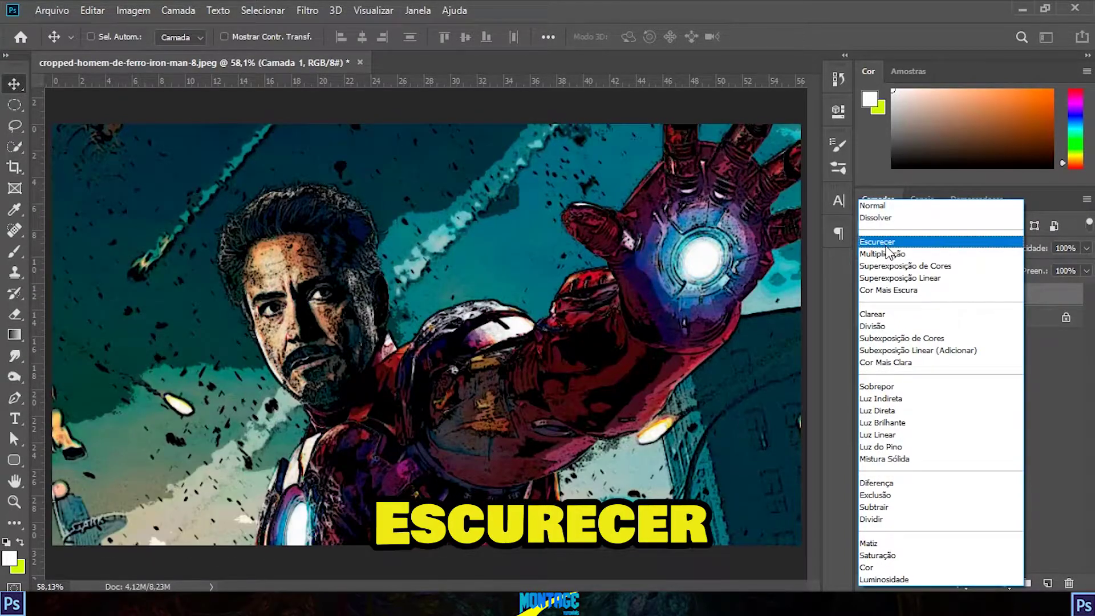
pyautogui.click(885, 244)
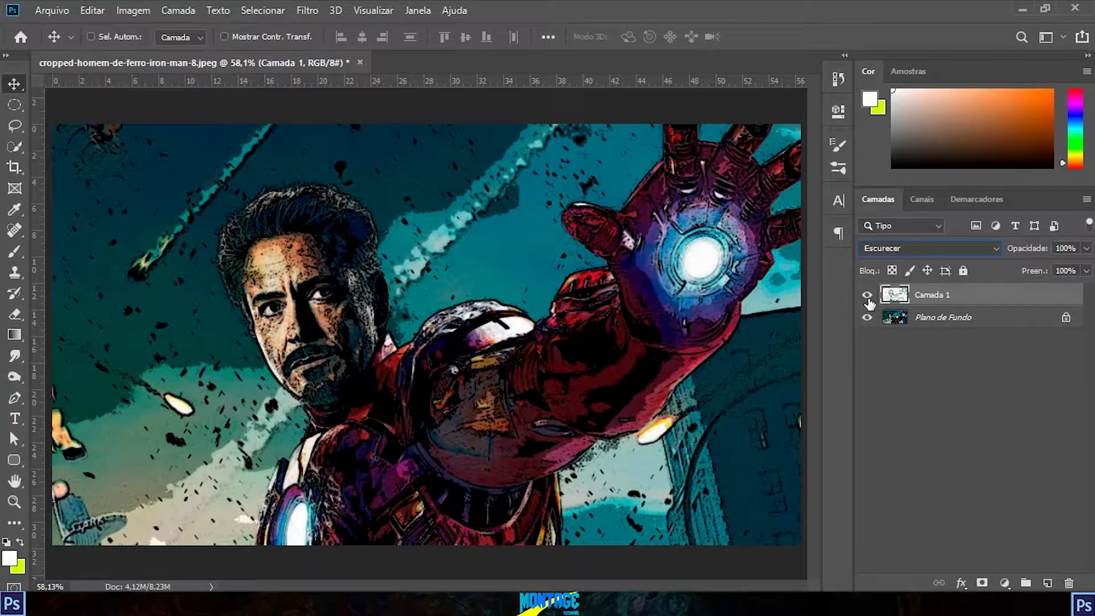
pyautogui.click(868, 297)
pyautogui.click(867, 296)
pyautogui.click(868, 296)
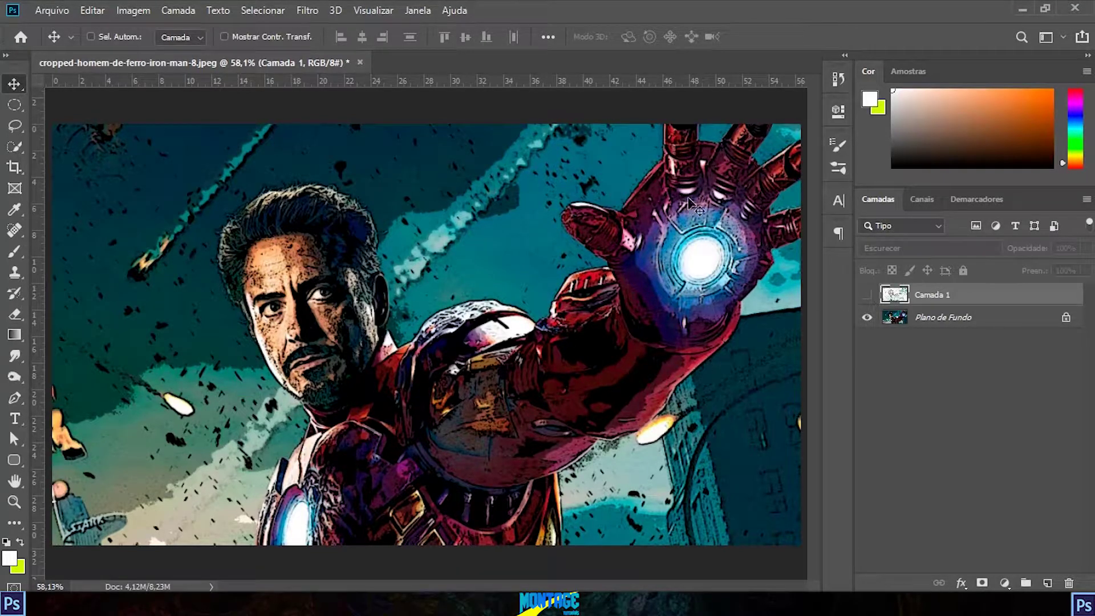
pyautogui.click(866, 296)
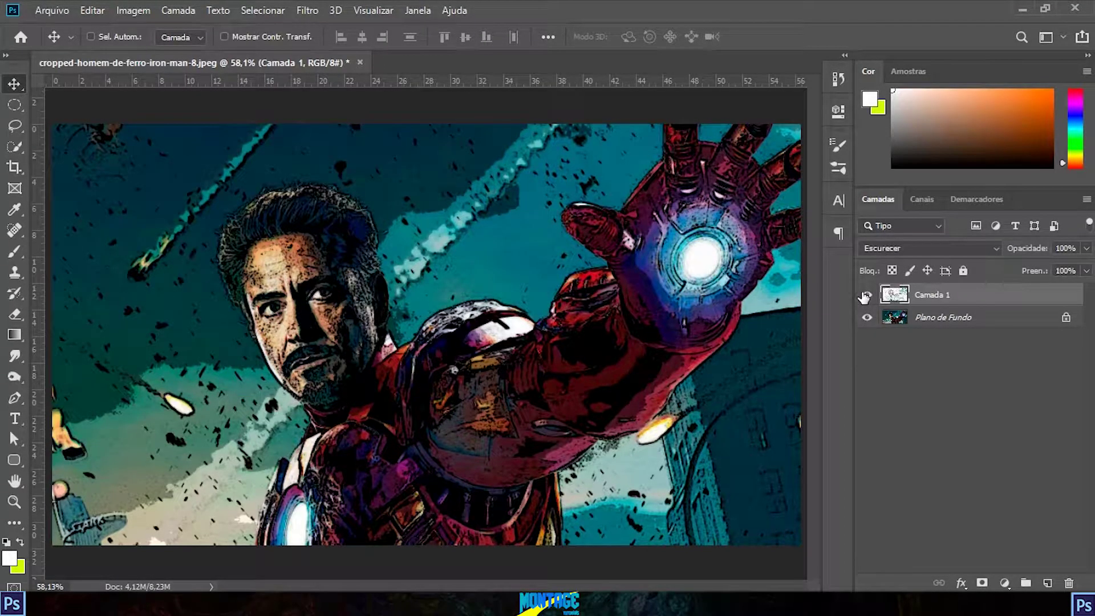
pyautogui.click(865, 297)
pyautogui.click(866, 296)
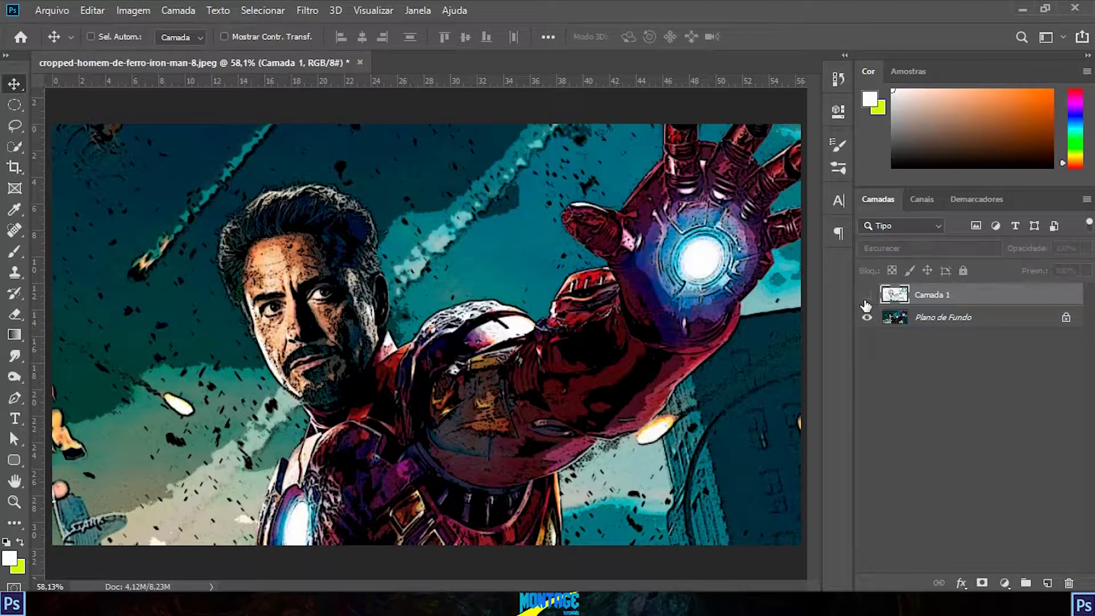
pyautogui.click(865, 301)
pyautogui.click(865, 301)
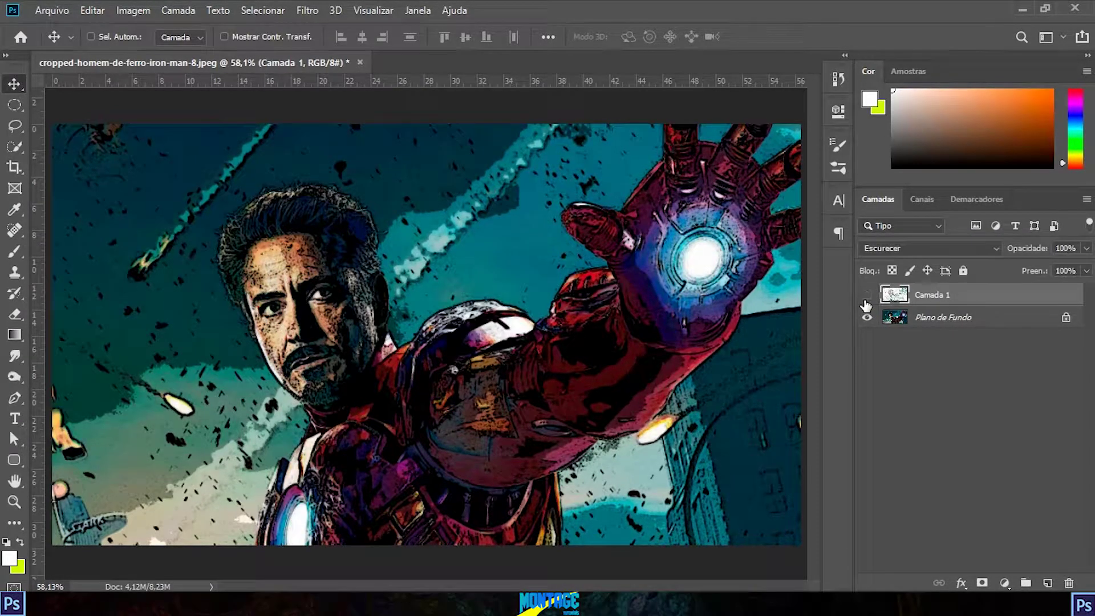
pyautogui.click(866, 301)
pyautogui.click(1087, 248)
# - Lower Camada 1's opacity to 79% and view the softened outlines
pyautogui.moveTo(1086, 266)
pyautogui.mouseDown()
pyautogui.moveTo(1037, 269)
pyautogui.moveTo(1072, 272)
pyautogui.mouseUp()
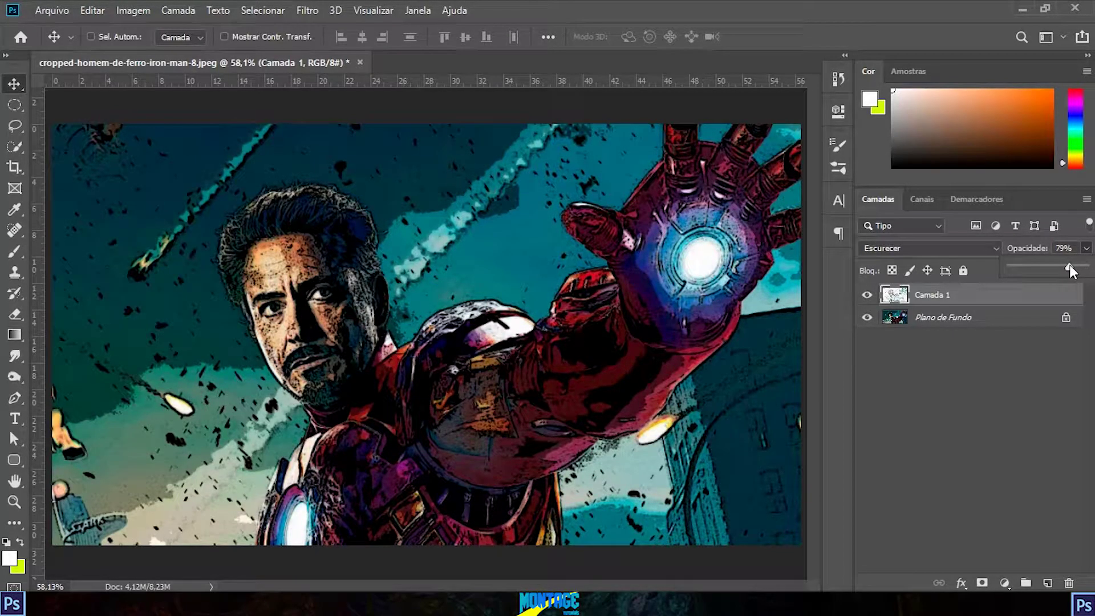
pyautogui.click(1071, 272)
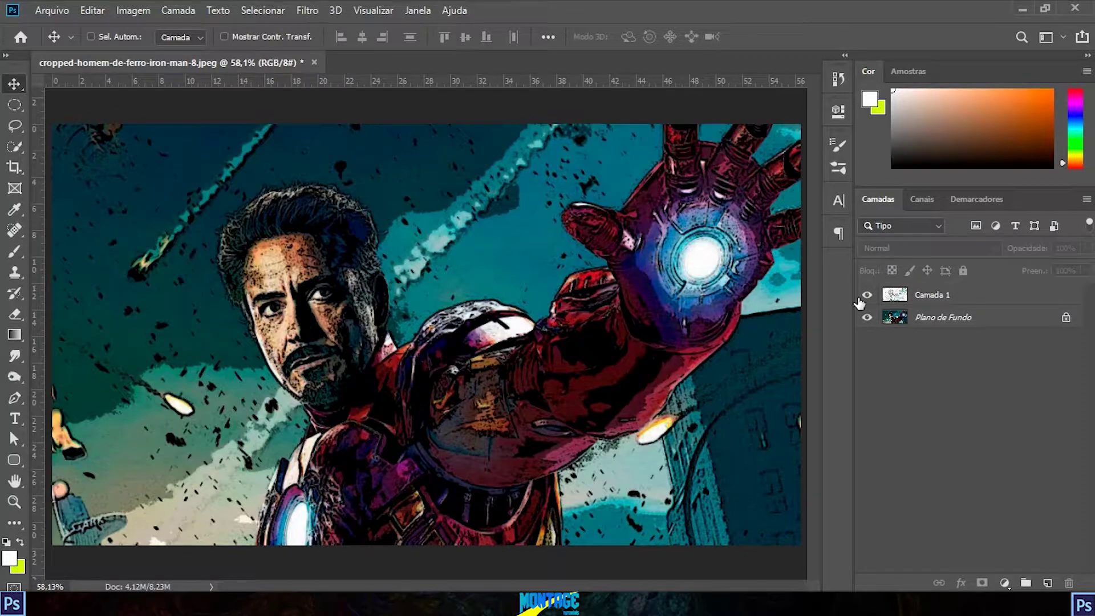
pyautogui.click(866, 295)
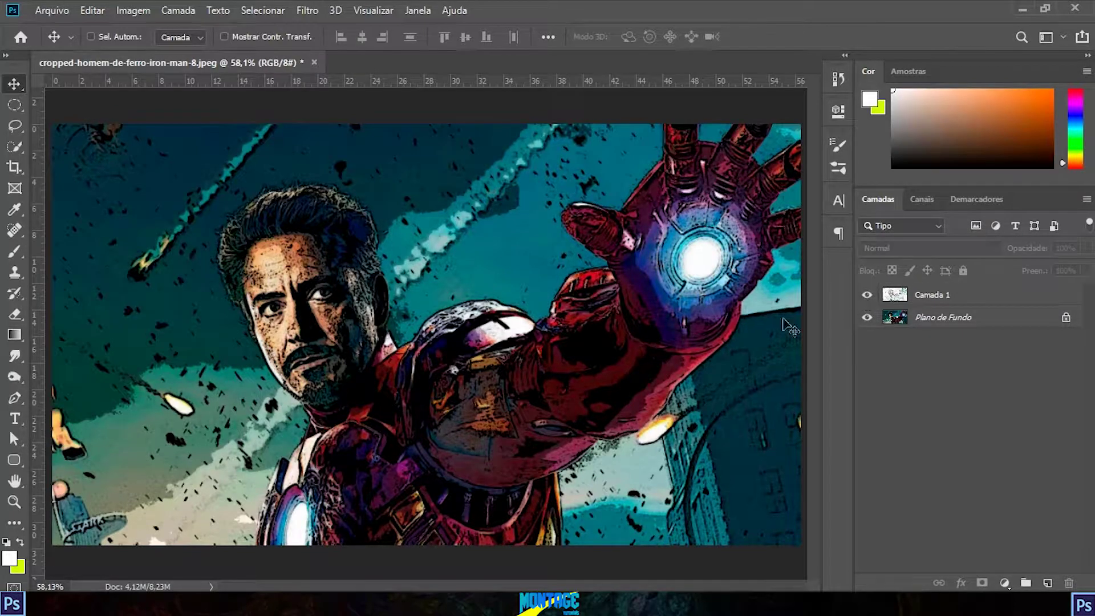